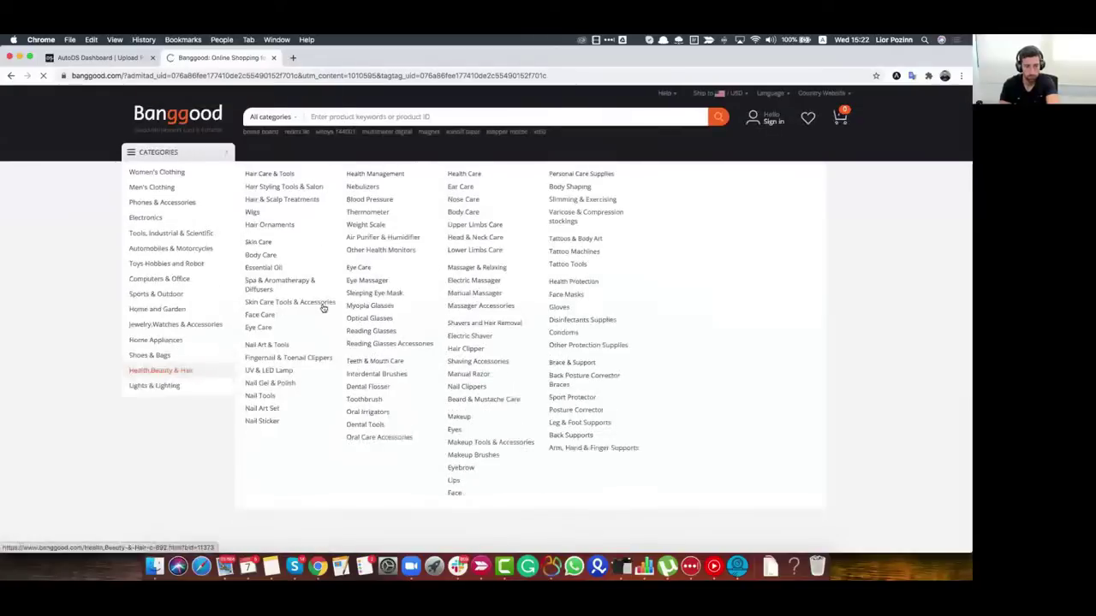
Open the product page of the Wltoys K989 1/28 RC car from Banggood's Flash Deals.
scroll(120, 301, down, 5)
scroll(128, 301, up, 3)
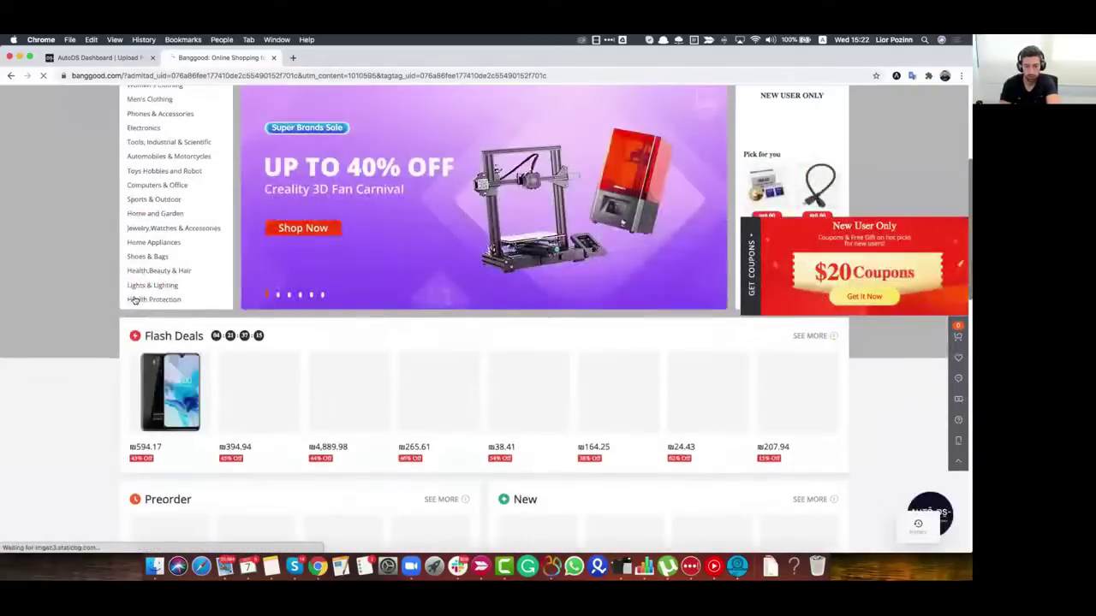
scroll(47, 308, down, 6)
scroll(526, 286, up, 3)
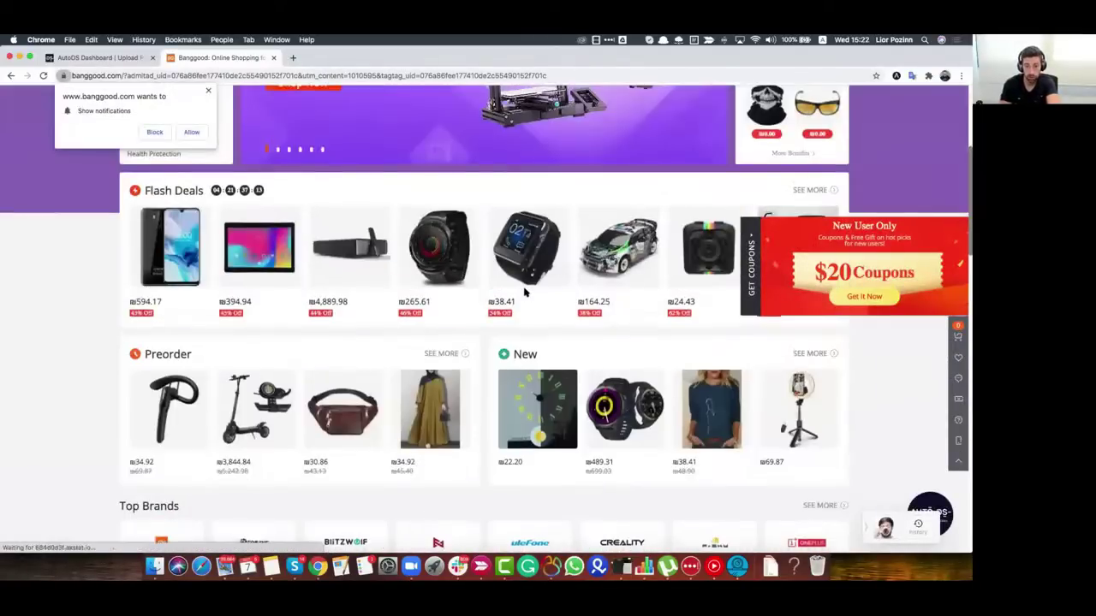
scroll(526, 288, down, 4)
scroll(525, 293, up, 5)
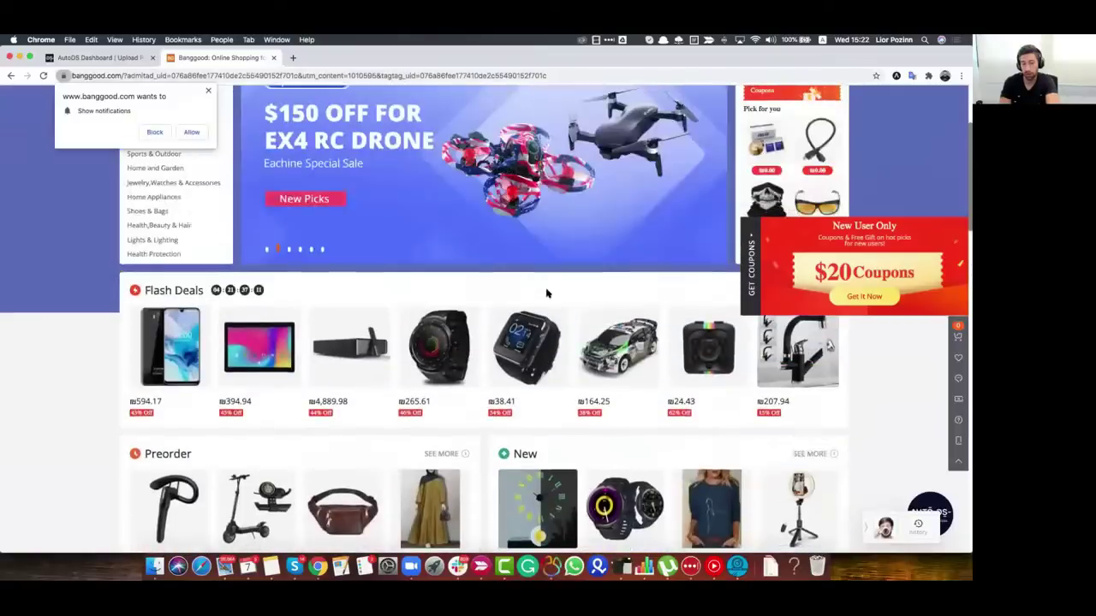
scroll(633, 341, down, 1)
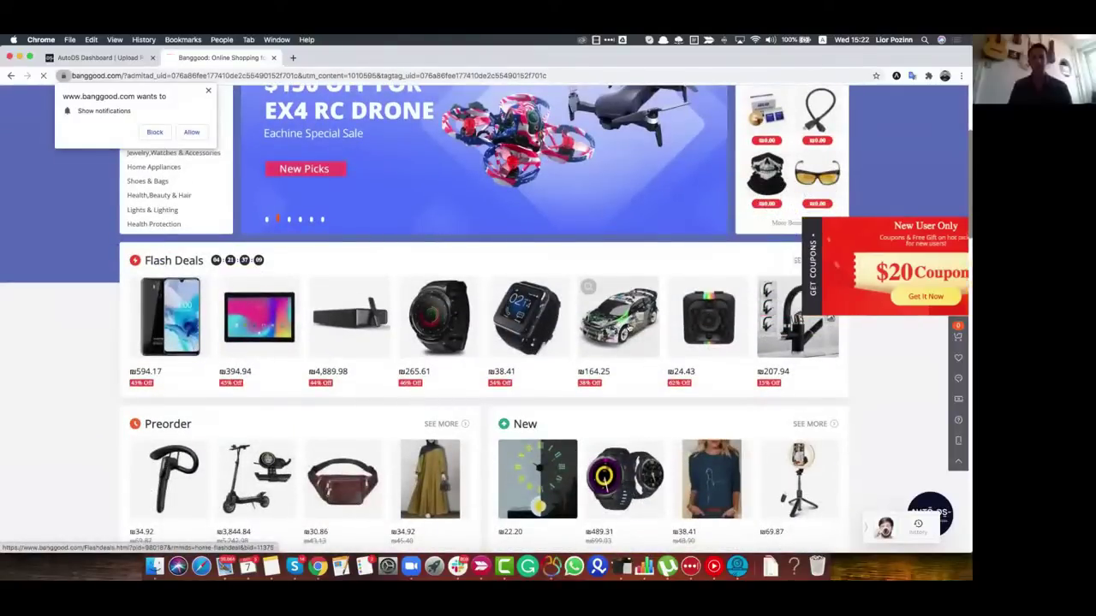
click(648, 317)
scroll(646, 311, down, 1)
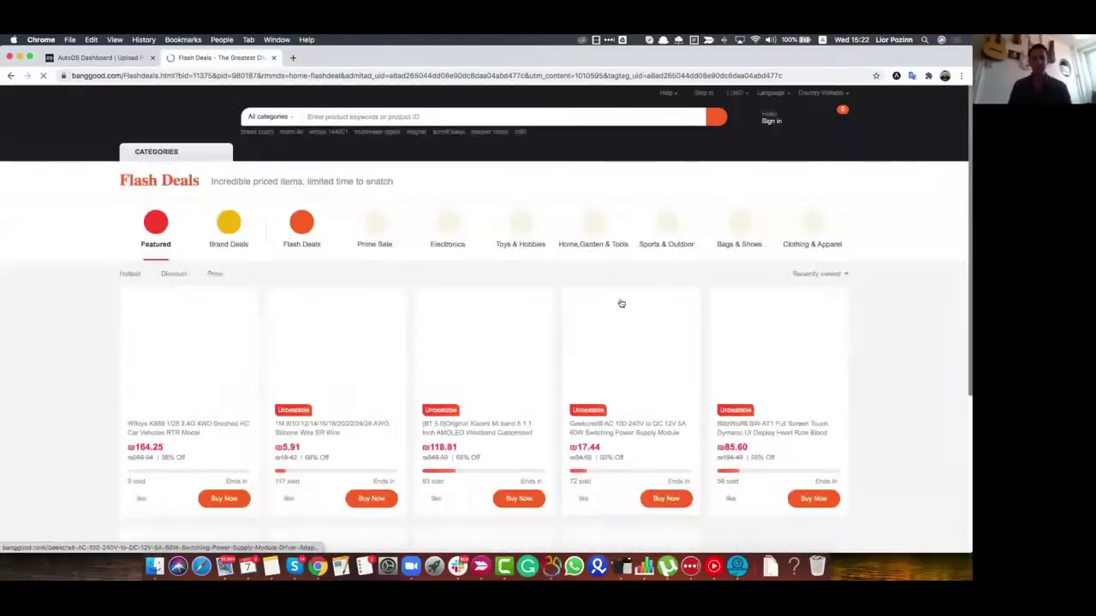
scroll(505, 271, down, 1)
click(195, 275)
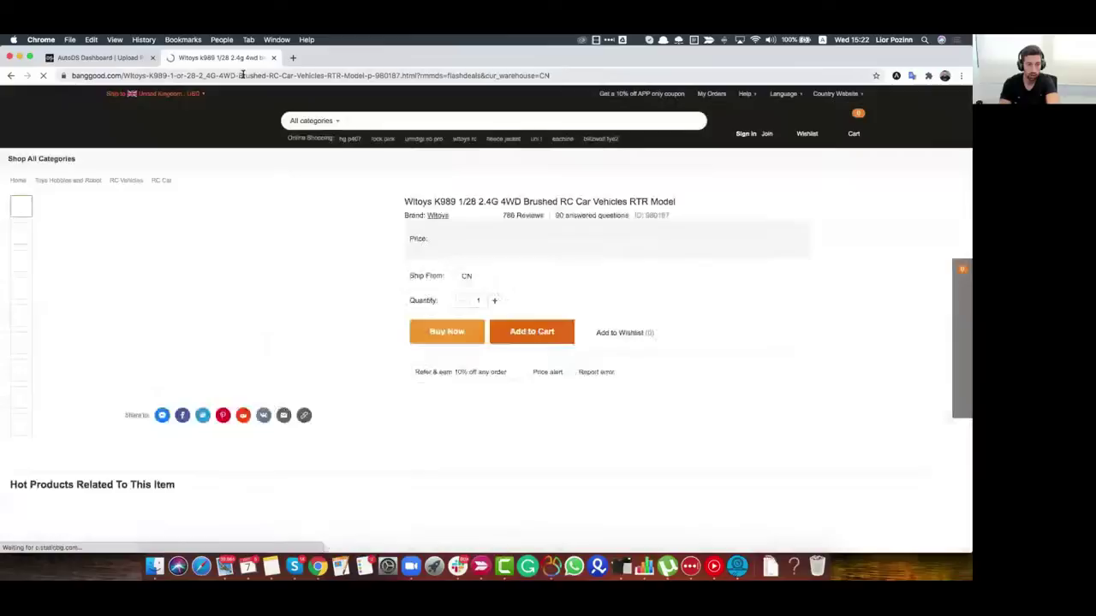
Copy the RC car's page address into the AutoDS uploader's Product ID and set the source product site to BangGood.
click(255, 75)
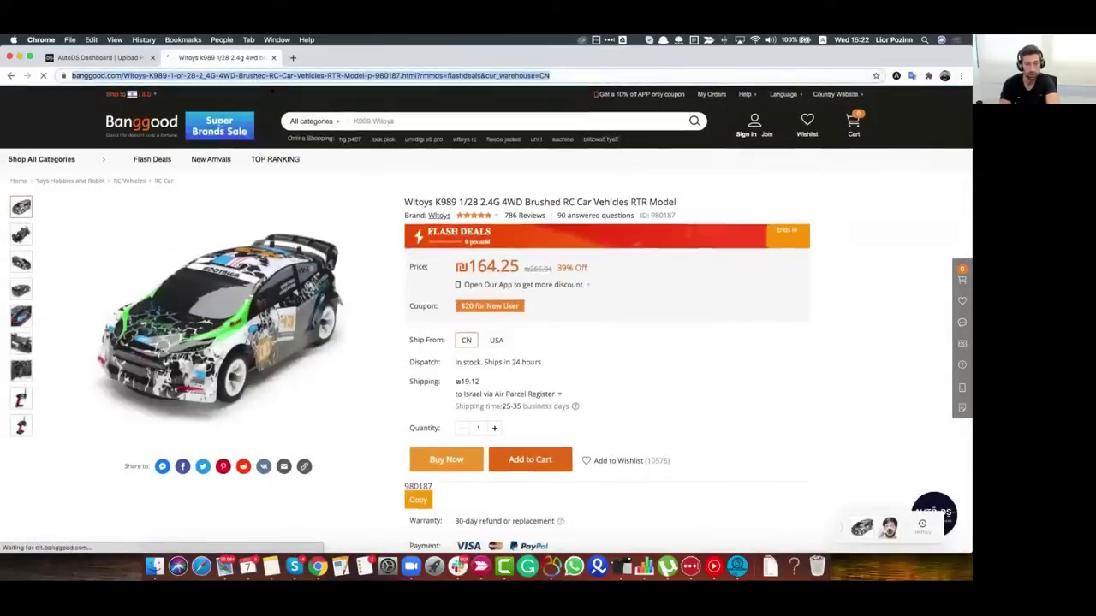
click(114, 58)
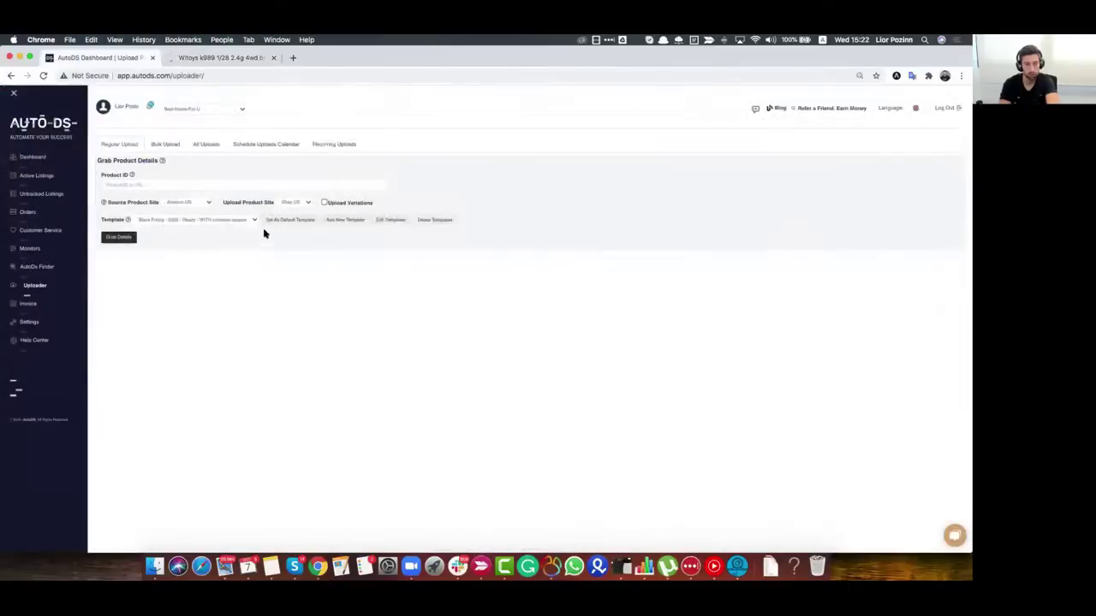
click(259, 180)
text(https://www.banggood.com/Wltoys-K989-1-or-28-2_4G-4WD-Brushed-RC-Car-Vehicles-RTR-Model-p-986187.html?rmmds=detail&cur_warehouse=CN)
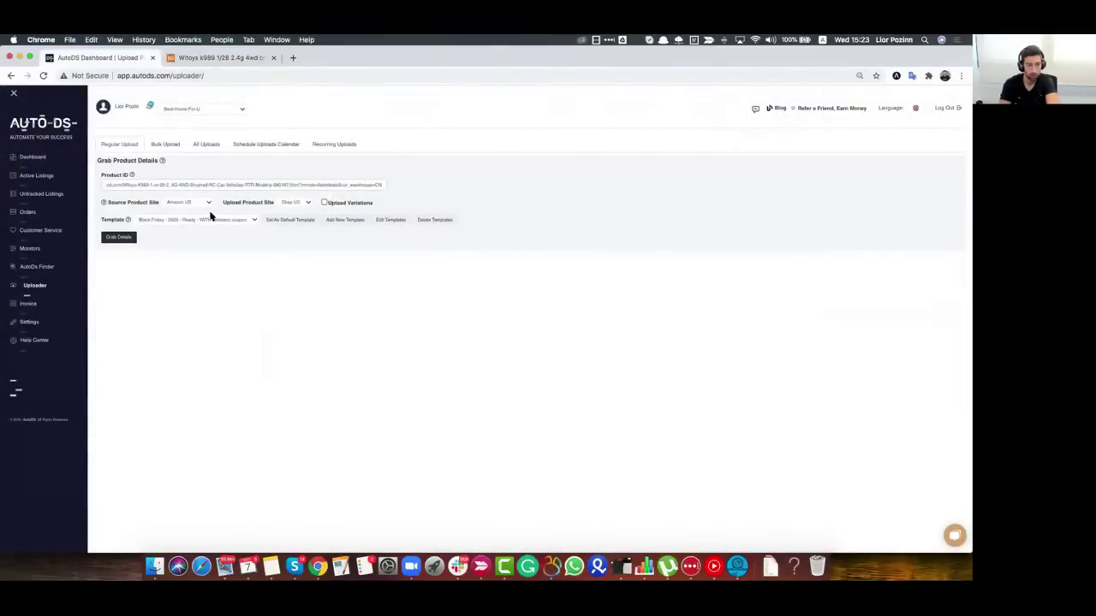
click(202, 203)
click(200, 208)
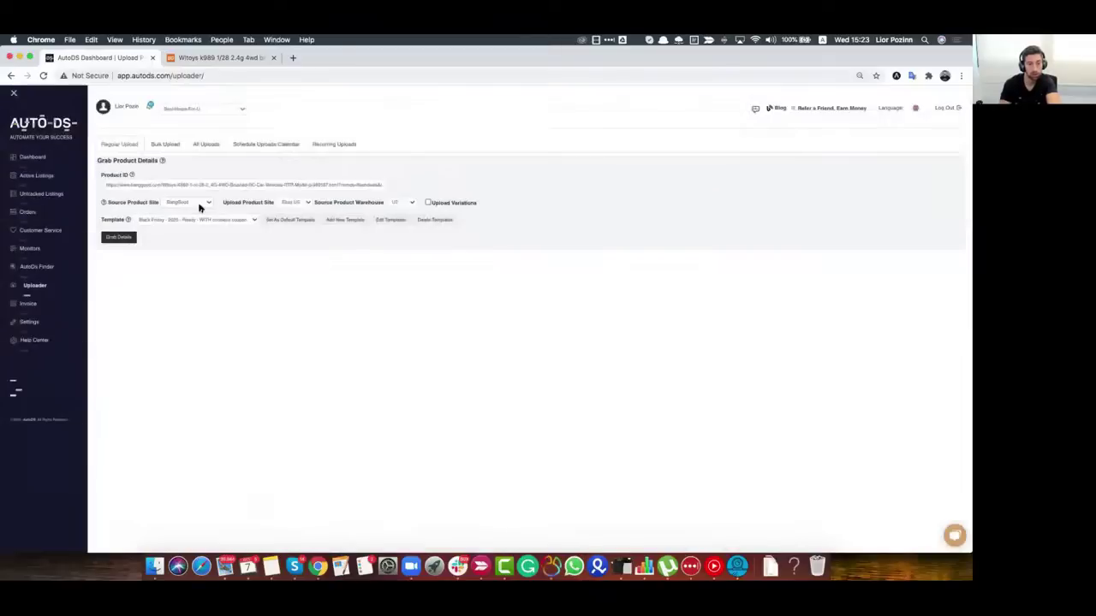
click(399, 202)
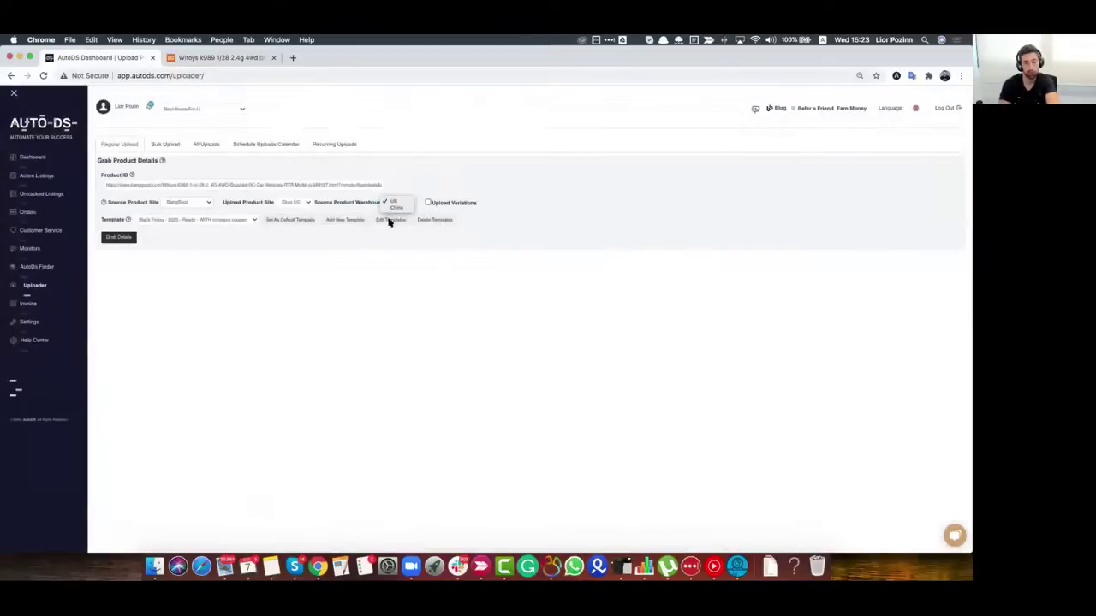
Check the Ship From warehouse options on the Banggood product page, and return to the AutoDS uploader.
click(257, 58)
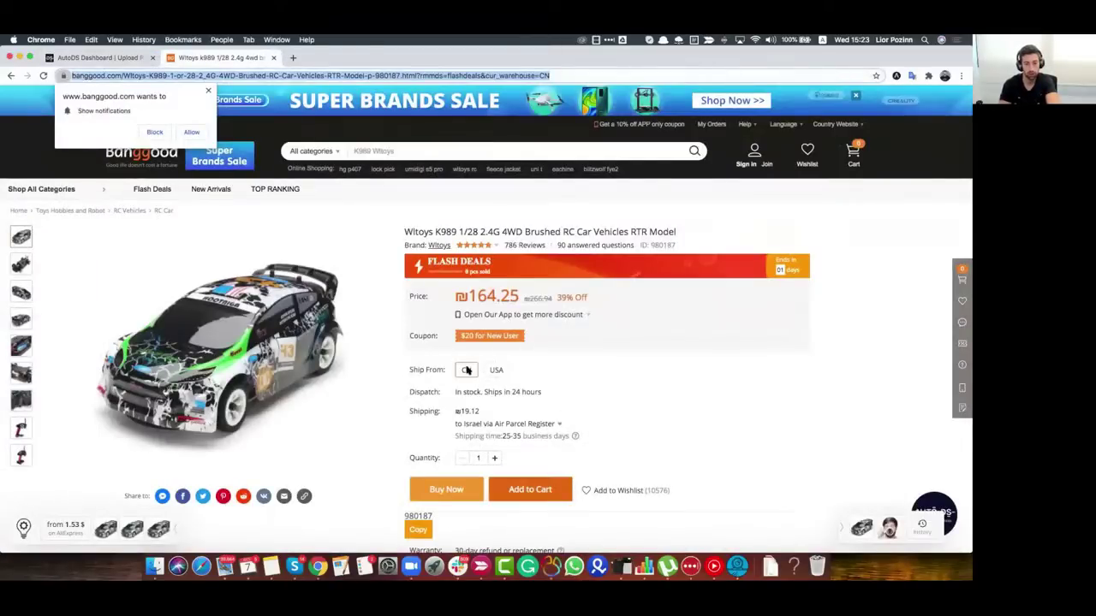
click(77, 57)
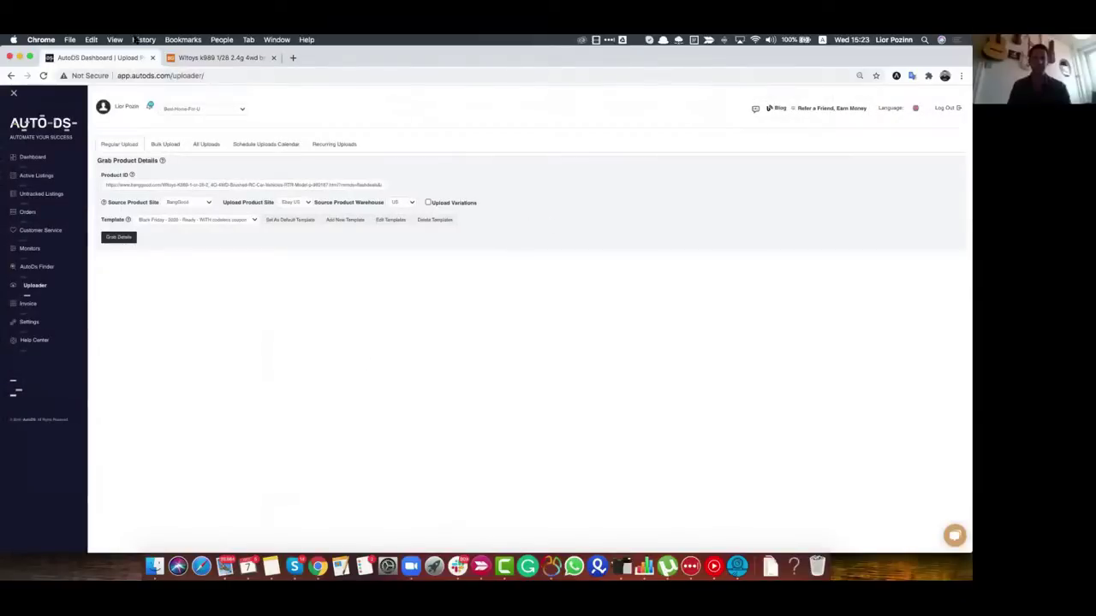
click(206, 58)
click(124, 57)
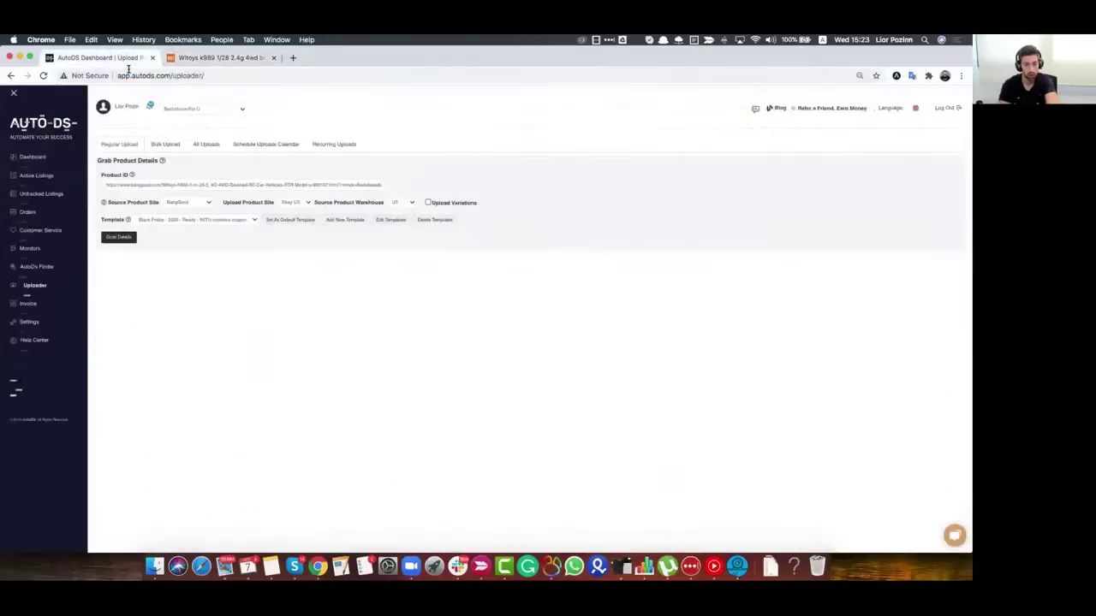
Set the upload template to China Great Wall 30 Days.
click(161, 221)
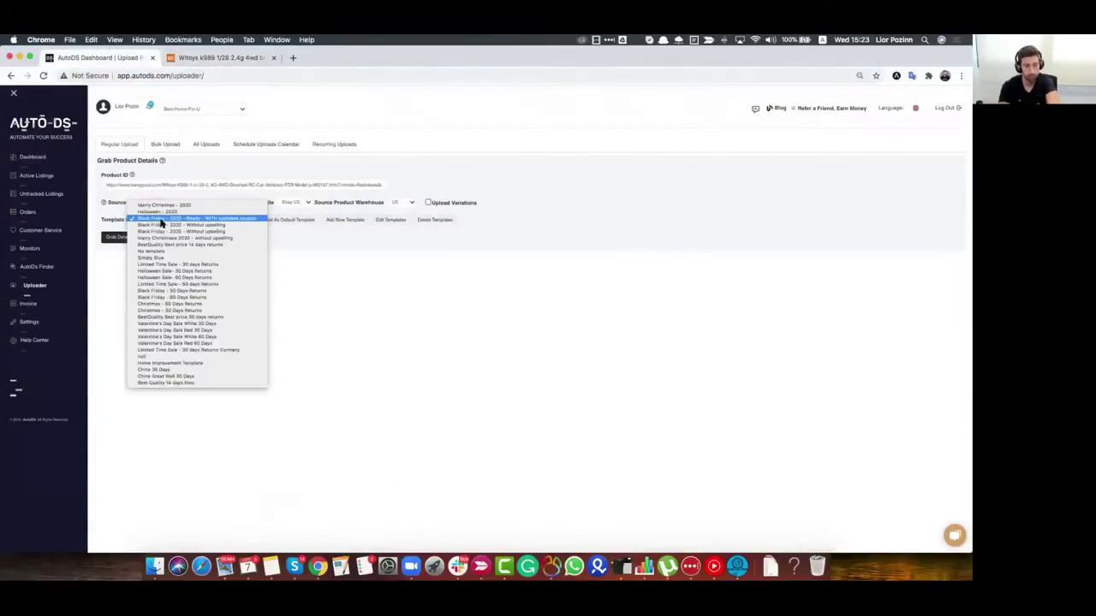
text(chi)
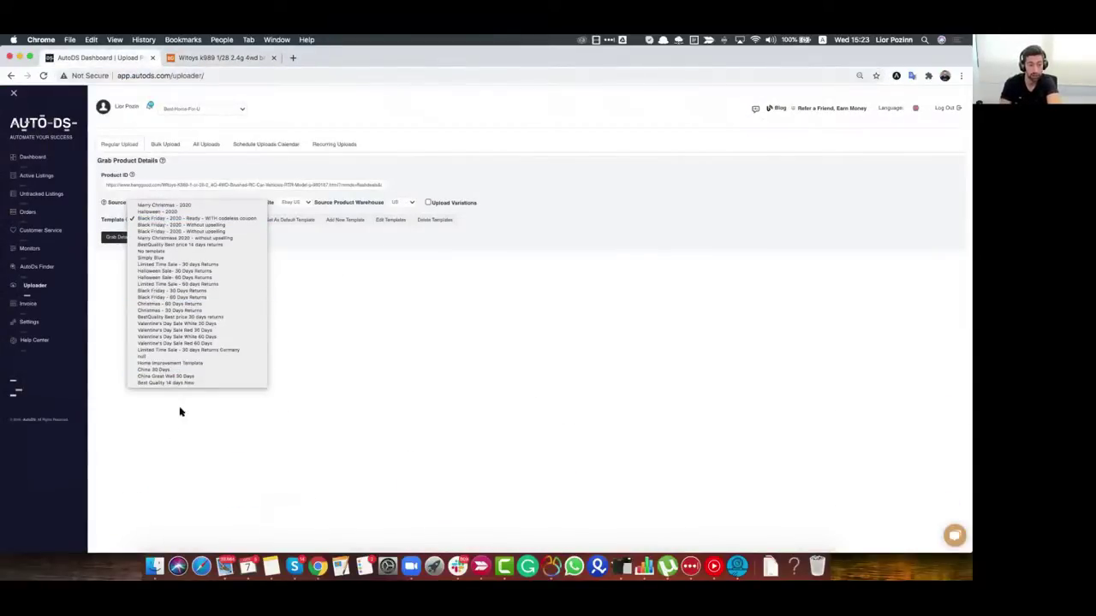
key(Return)
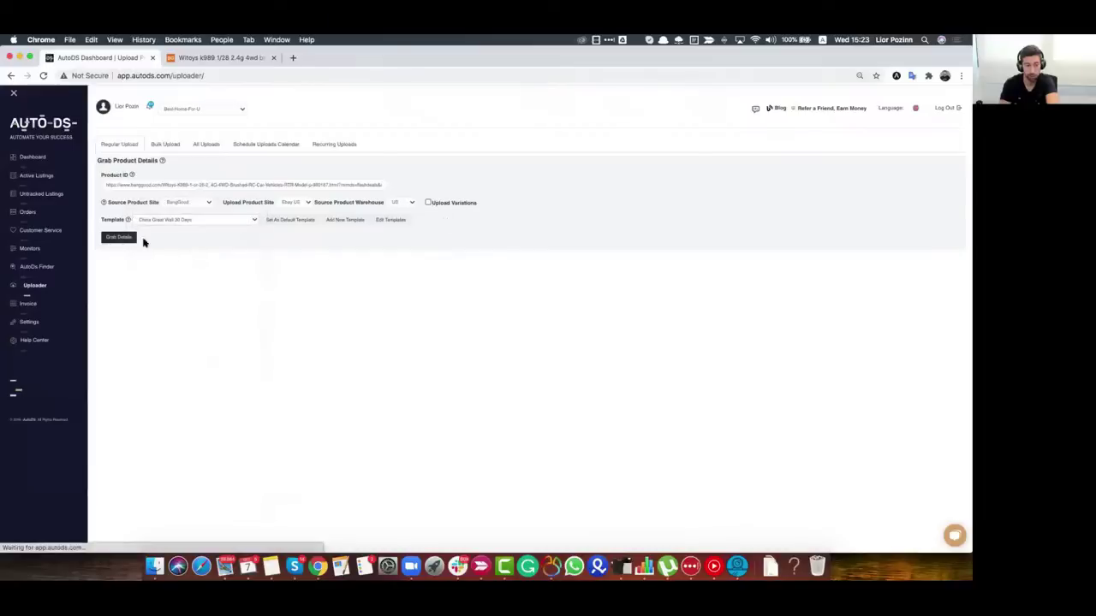
Change the upload template to Simply Blue and grab the product details.
click(182, 225)
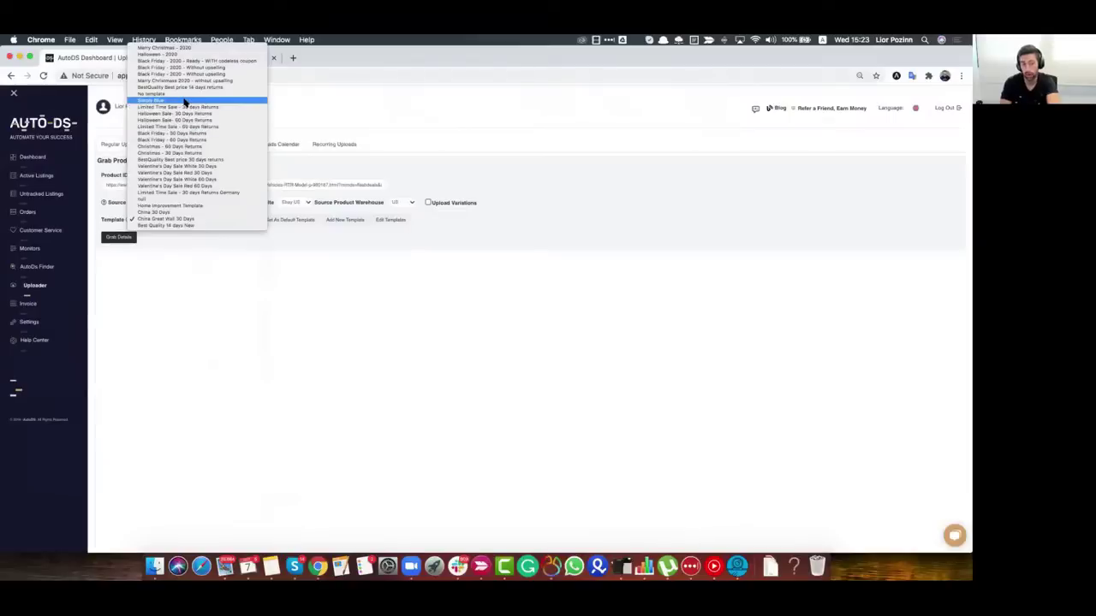
key(Return)
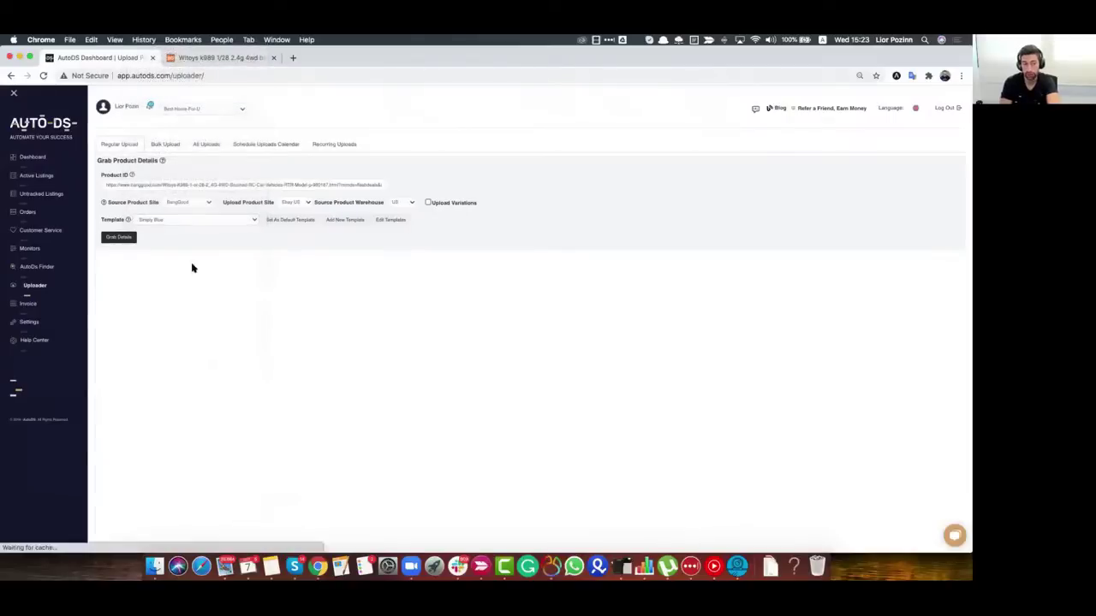
click(120, 237)
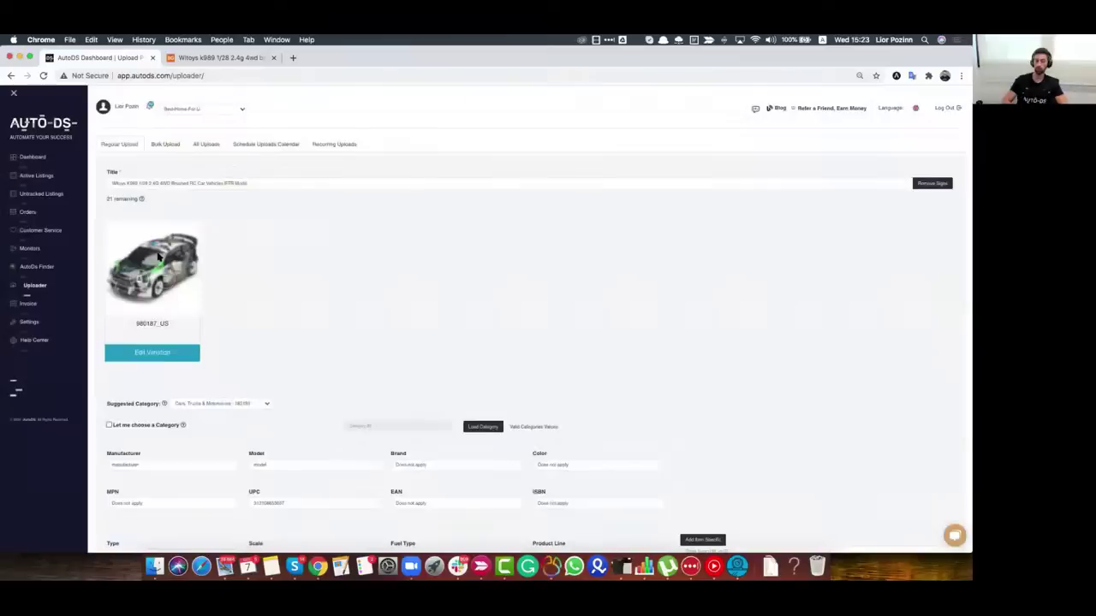
Restart the upload form with the same RC car link as Product ID and BangGood as the source site.
click(72, 287)
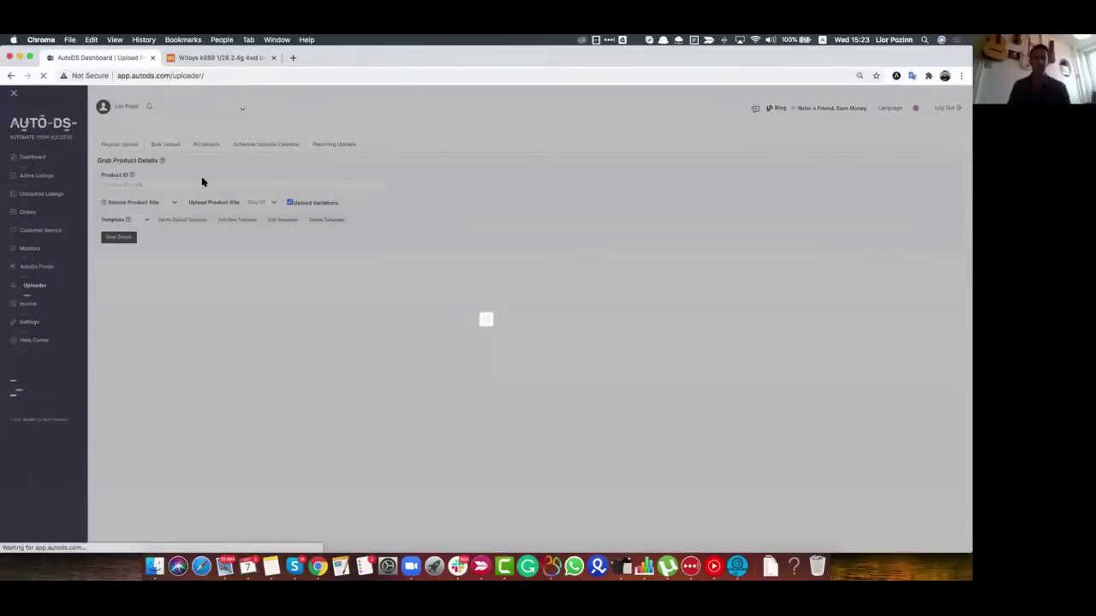
click(200, 184)
click(201, 203)
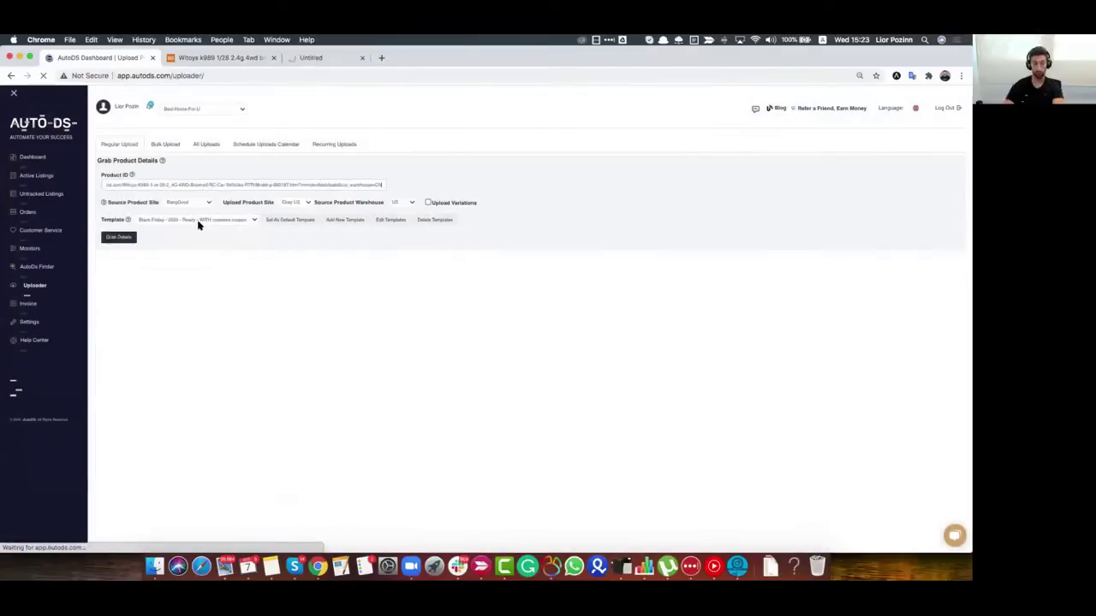
Set the upload template to Halloween - 2020 and grab the RC car's product details.
click(200, 222)
text(ho)
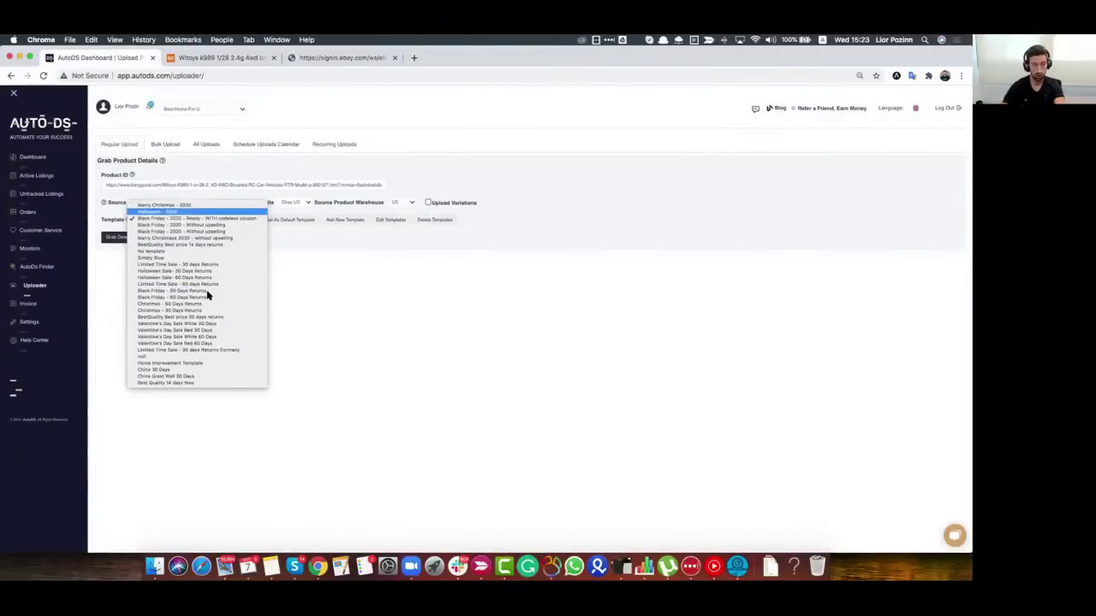
text(h)
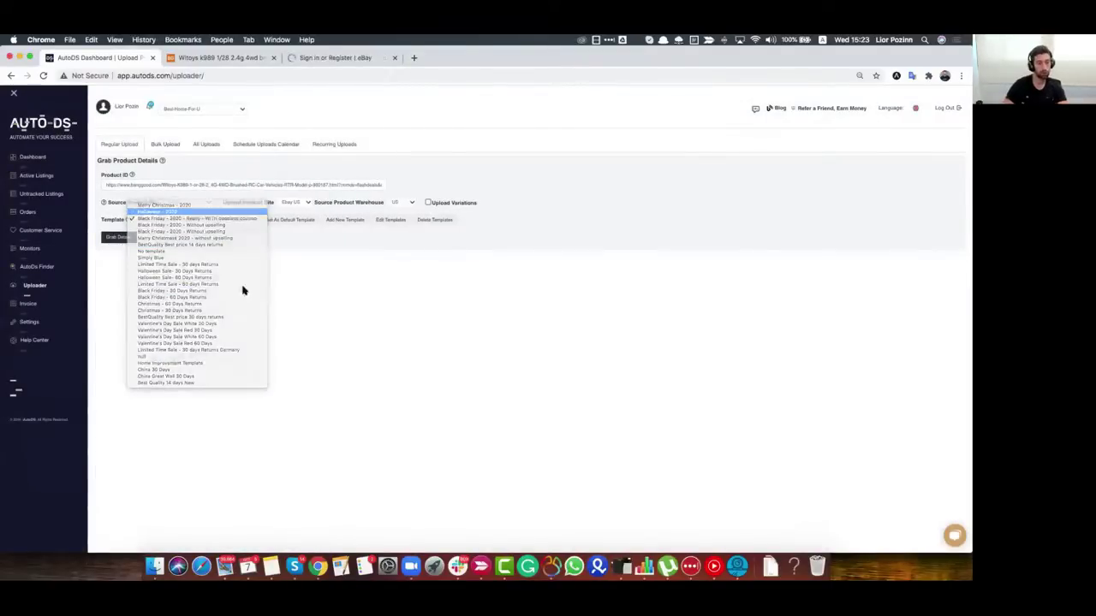
key(Return)
click(127, 239)
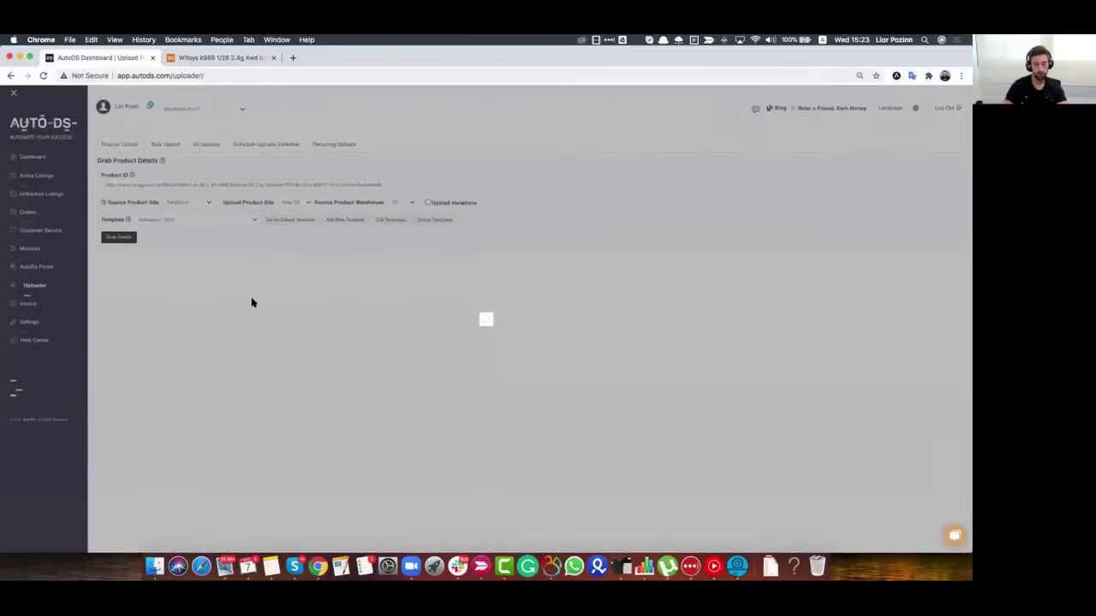
Review the generated description, and move the blue battery close-up to the front of the product photos.
scroll(402, 338, down, 10)
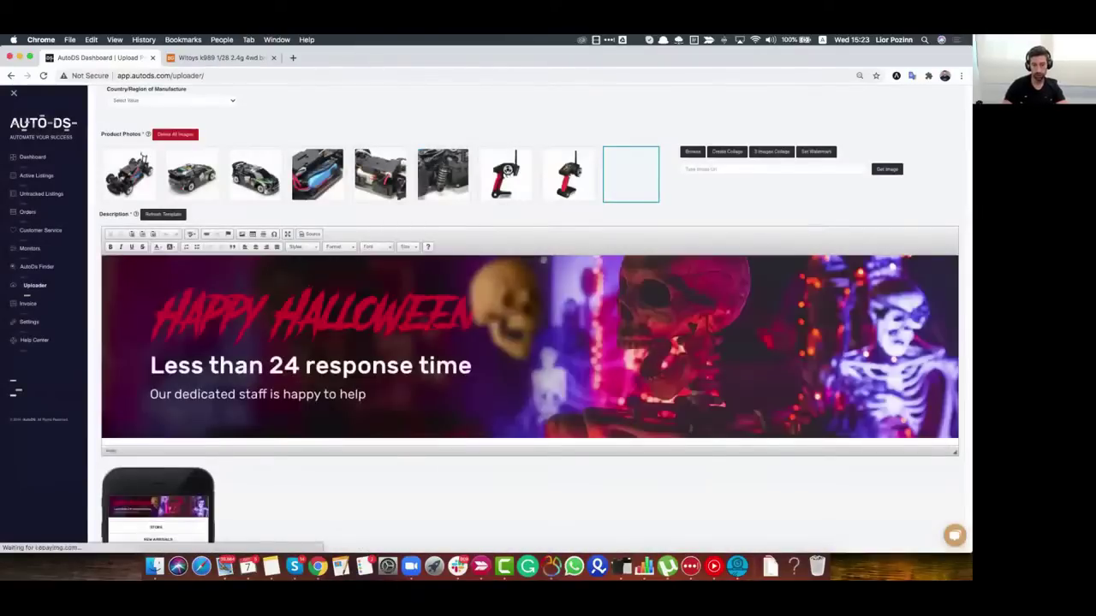
scroll(431, 330, down, 3)
scroll(431, 328, up, 3)
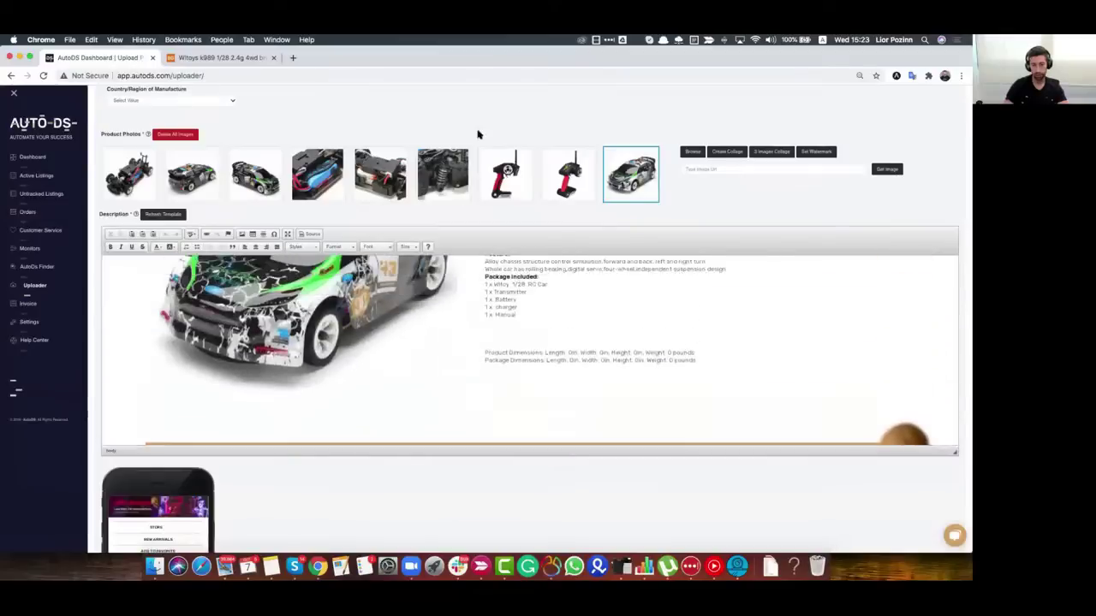
scroll(457, 160, up, 3)
drag(299, 339, 125, 372)
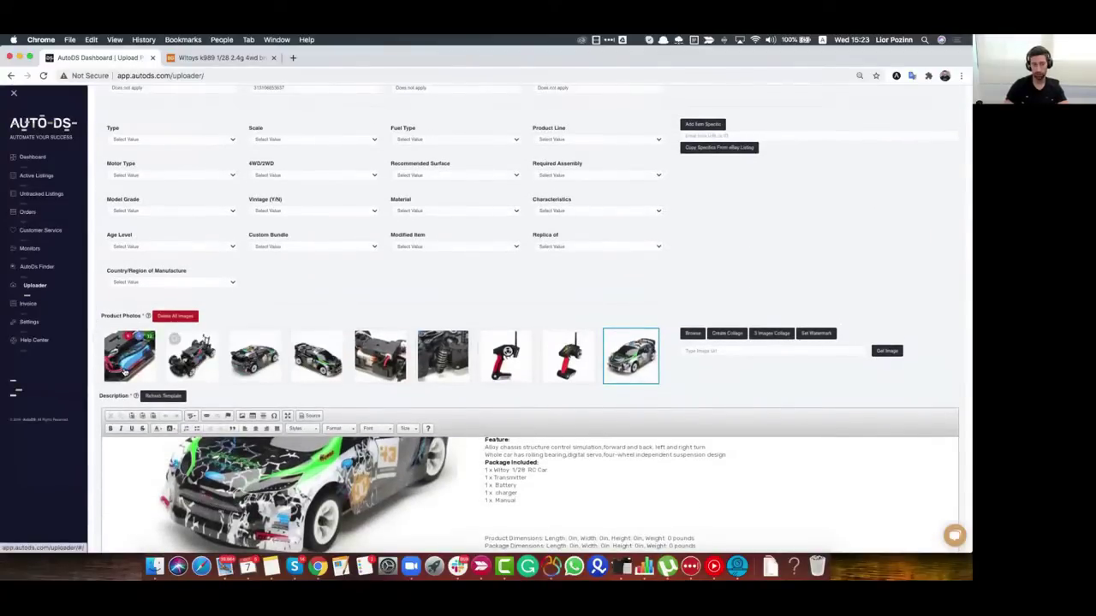
Create a collage from the product photos and make it the first photo.
click(719, 334)
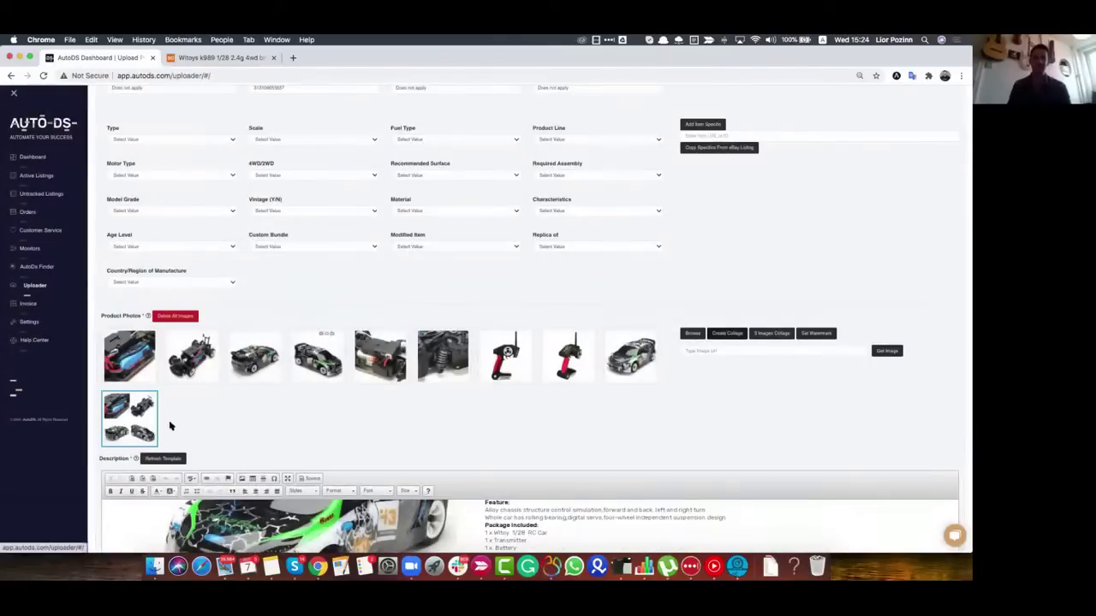
drag(128, 417, 122, 345)
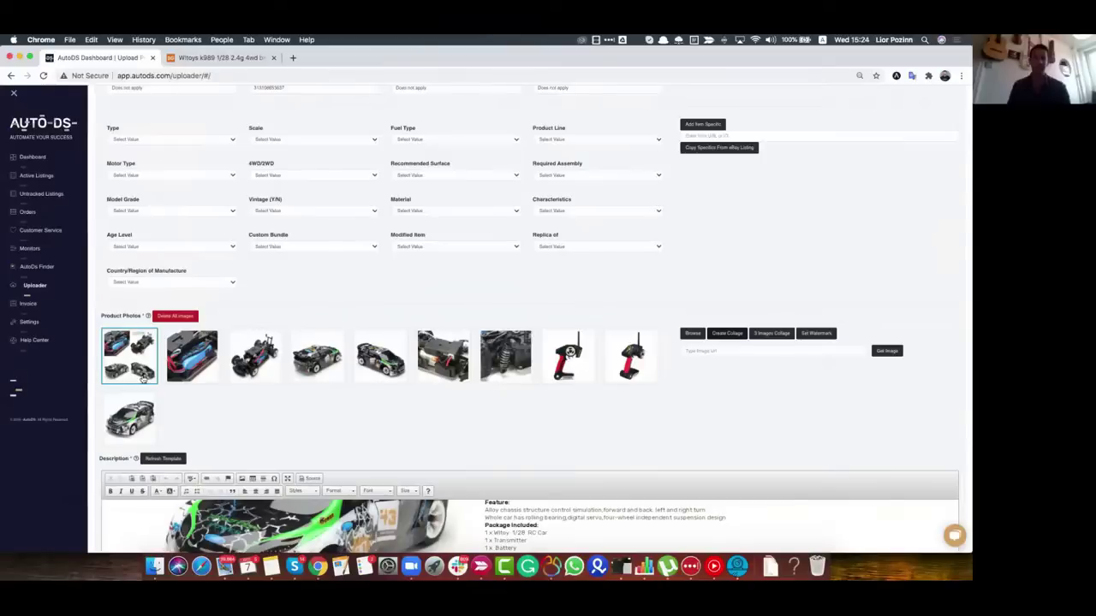
scroll(399, 334, up, 5)
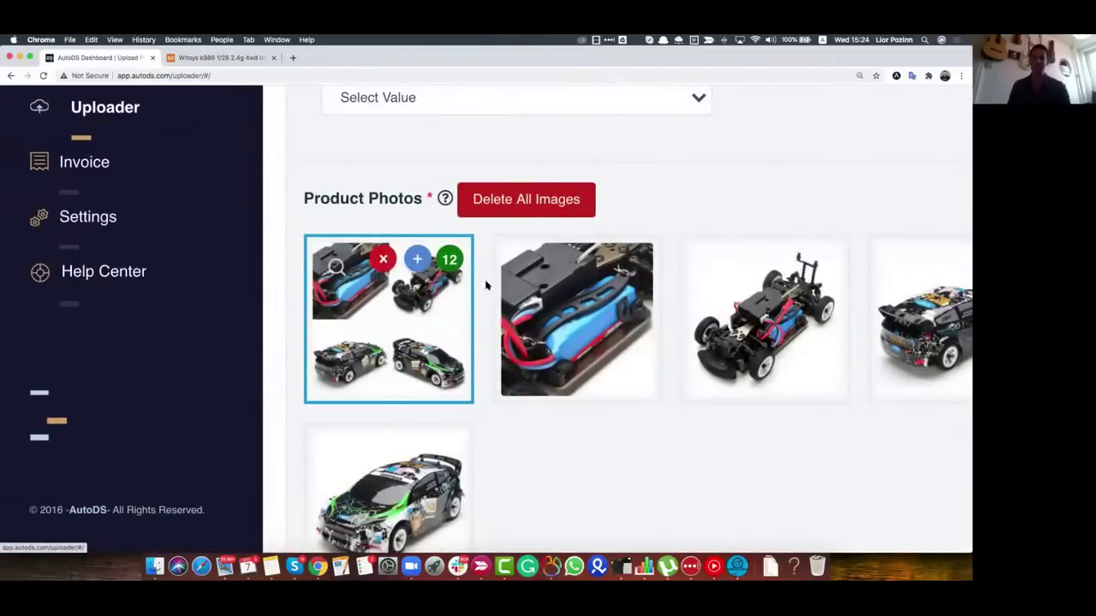
scroll(651, 171, down, 5)
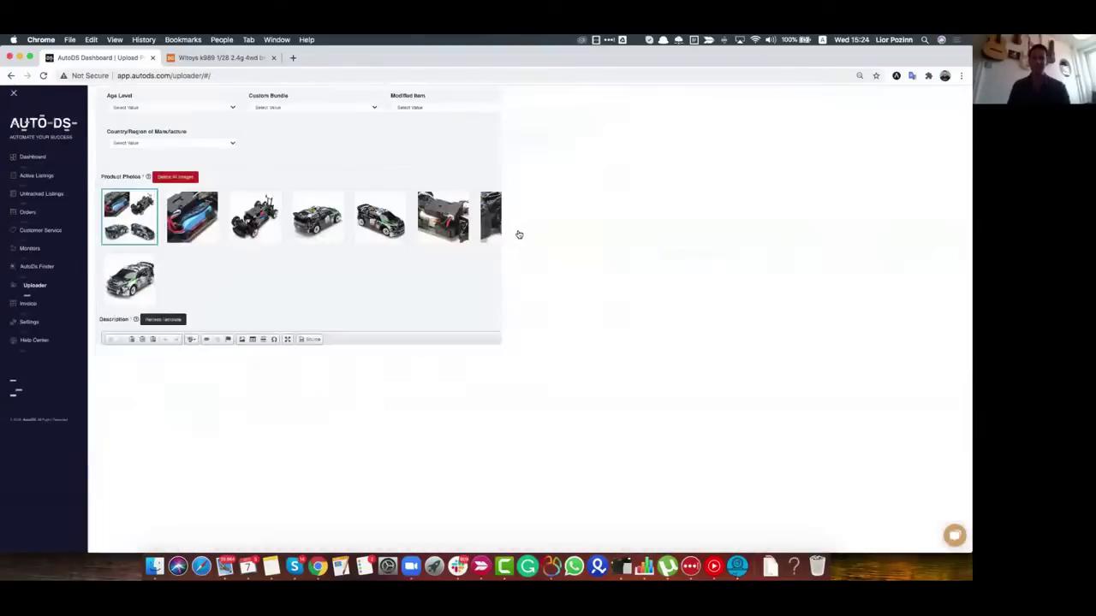
Go to the field for copying item specifics from an eBay listing, and open eBay in a new tab.
scroll(517, 234, up, 5)
scroll(492, 245, down, 5)
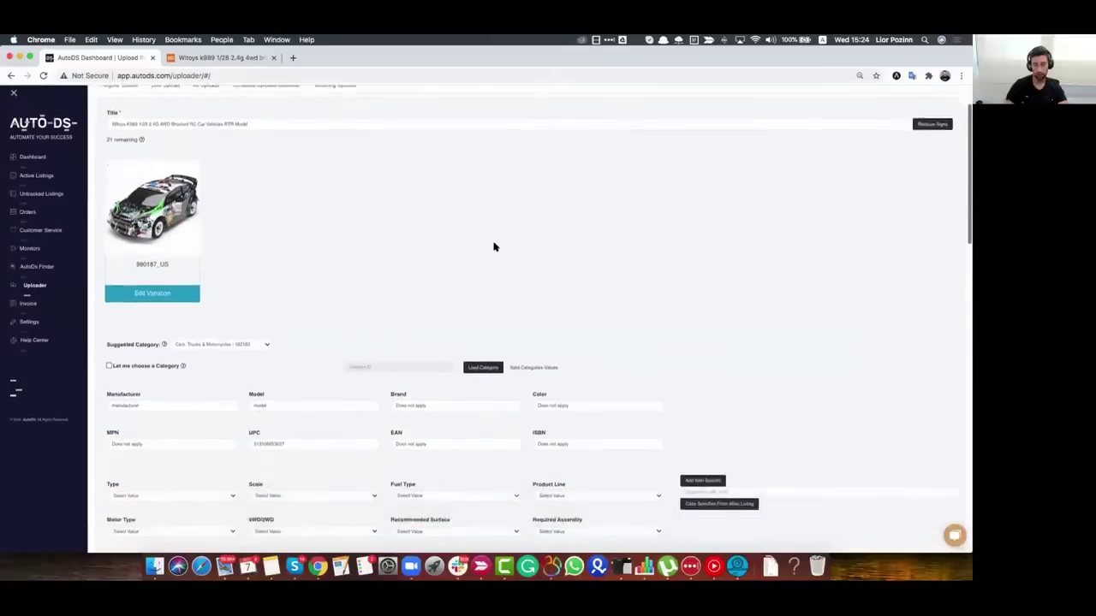
click(712, 283)
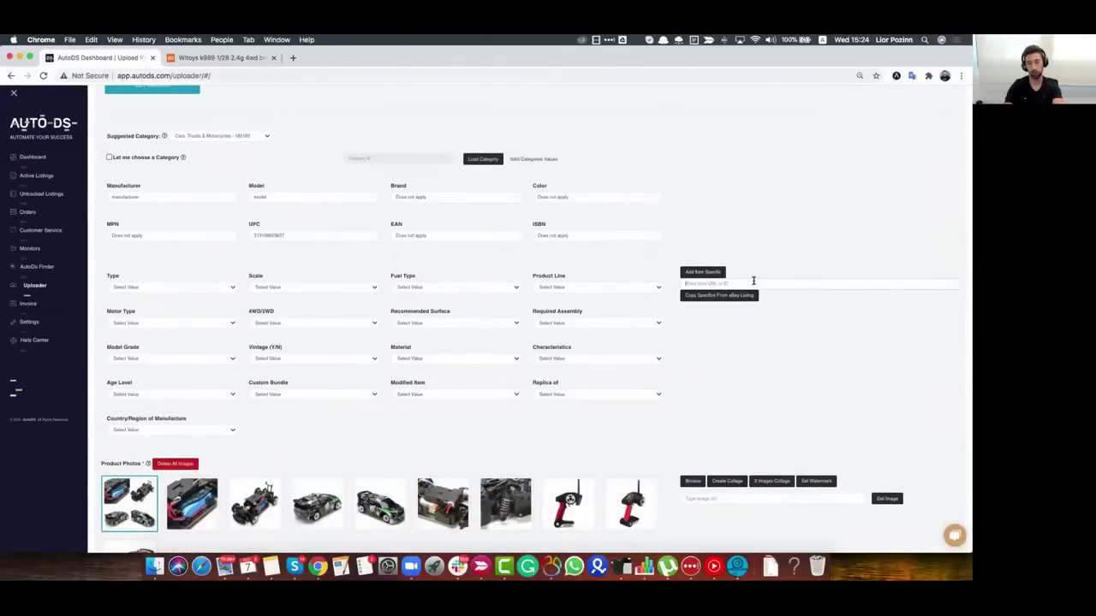
key(super+t)
text(ebay)
key(Return)
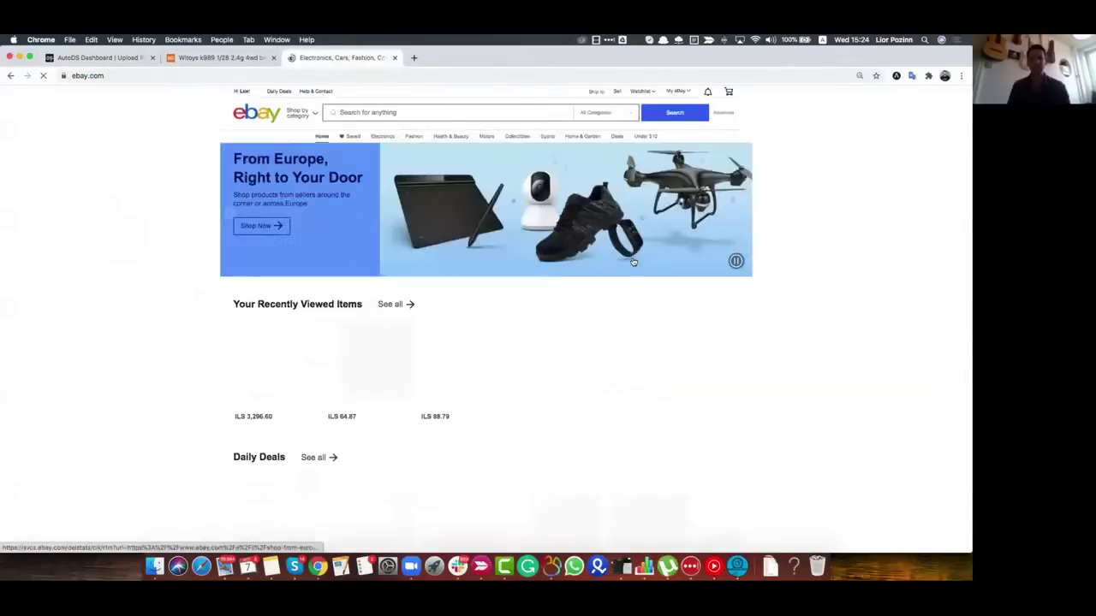
scroll(508, 318, down, 5)
scroll(426, 327, down, 3)
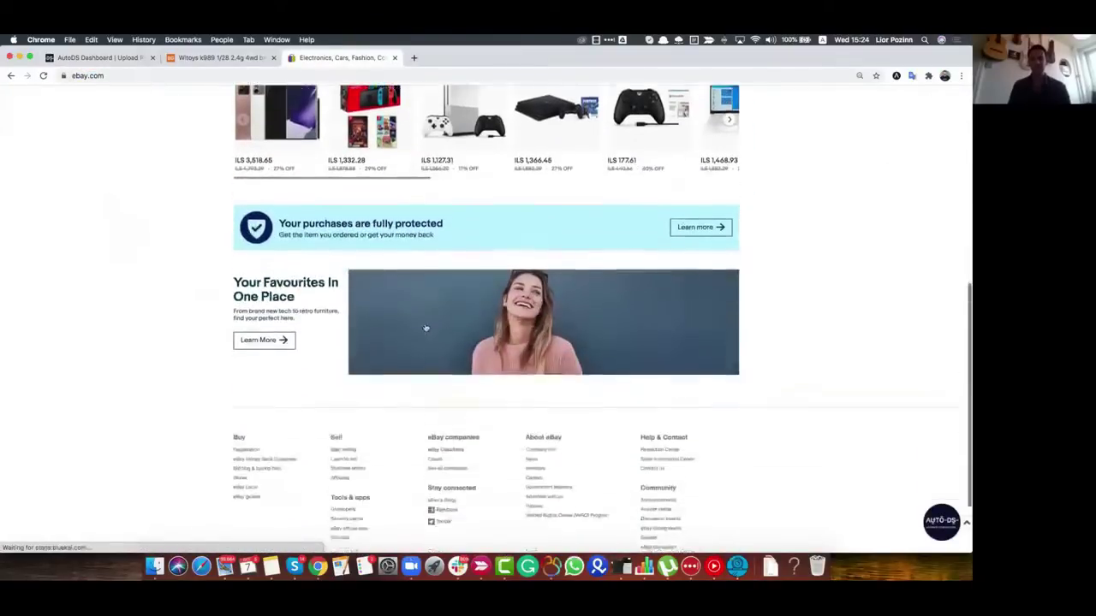
scroll(423, 321, up, 5)
scroll(457, 275, up, 3)
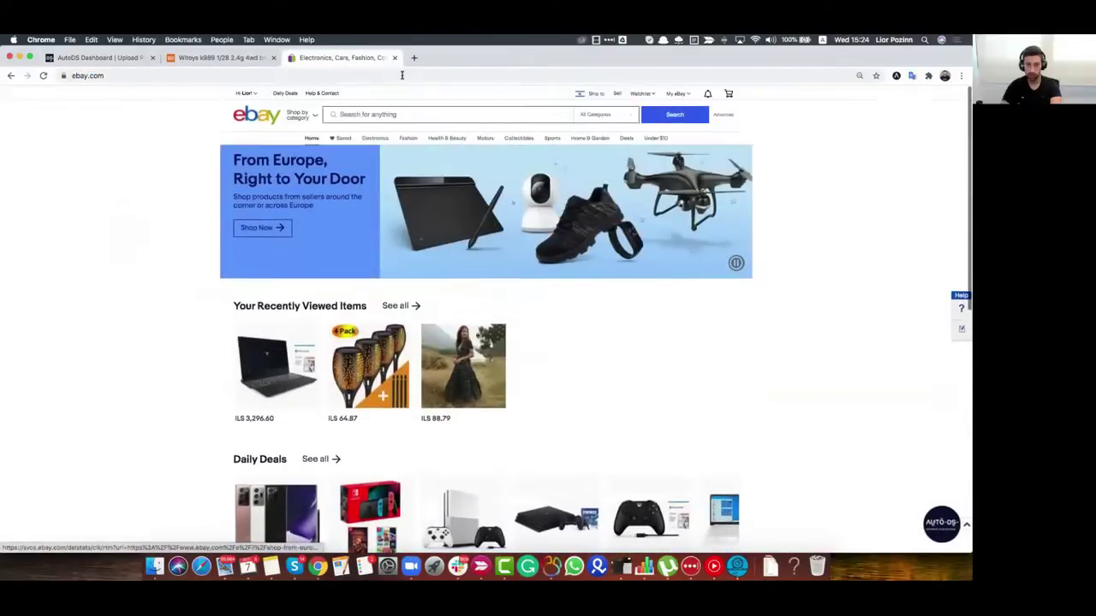
Copy the RC car's title from the Banggood product page and search eBay for it.
key(ctrl+shift+Tab)
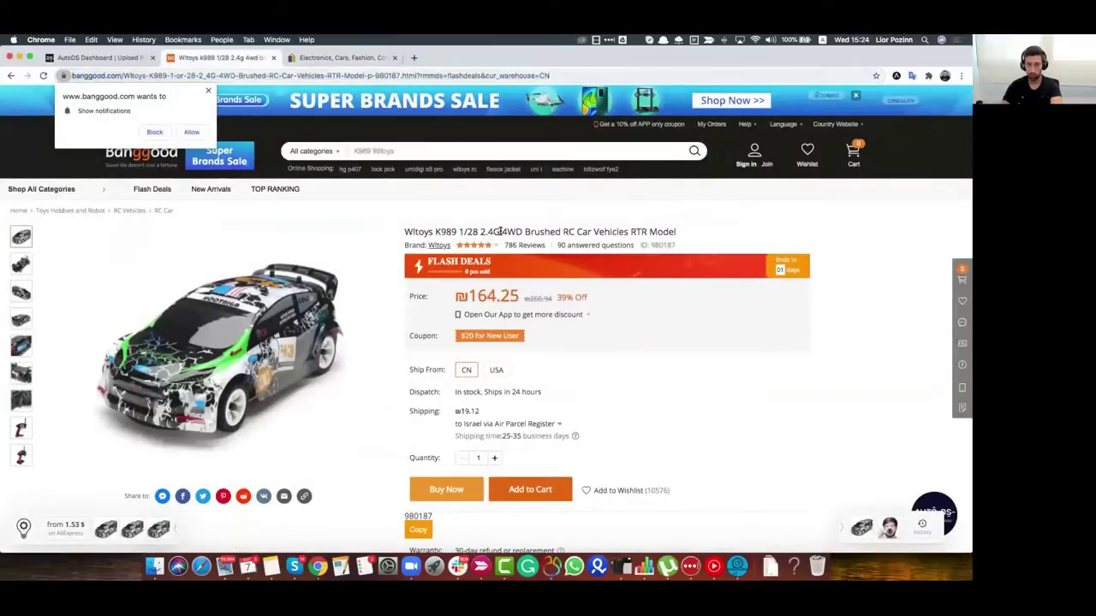
triple_click(499, 232)
key(super+c)
click(347, 59)
click(469, 113)
key(super+v)
key(Return)
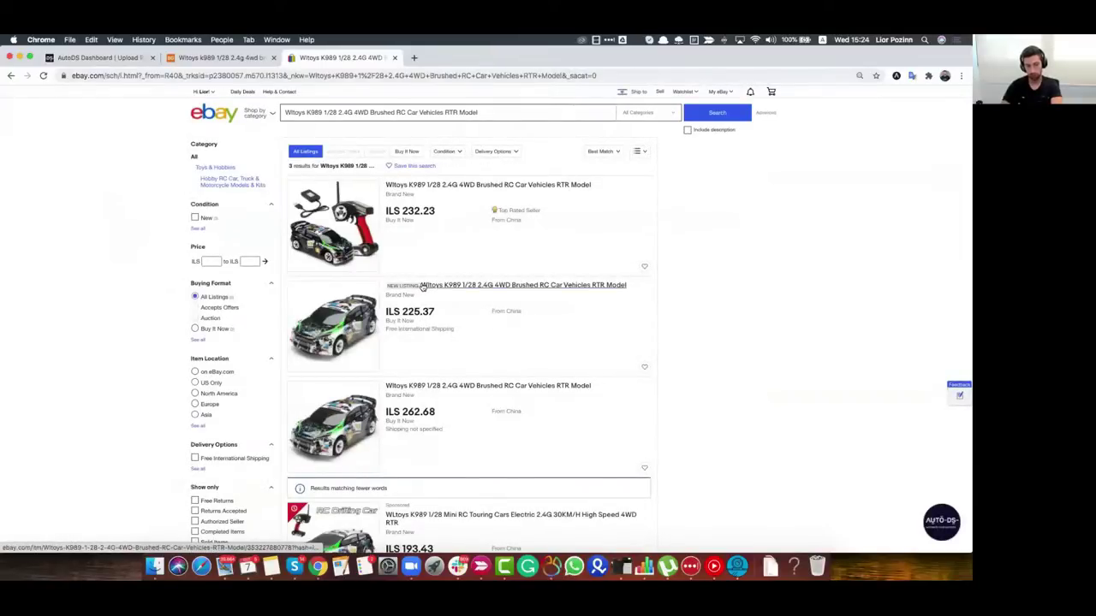
Open the new WLtoys K989 listing with free international shipping, compare it with the Banggood product, and review its description and photos.
click(574, 289)
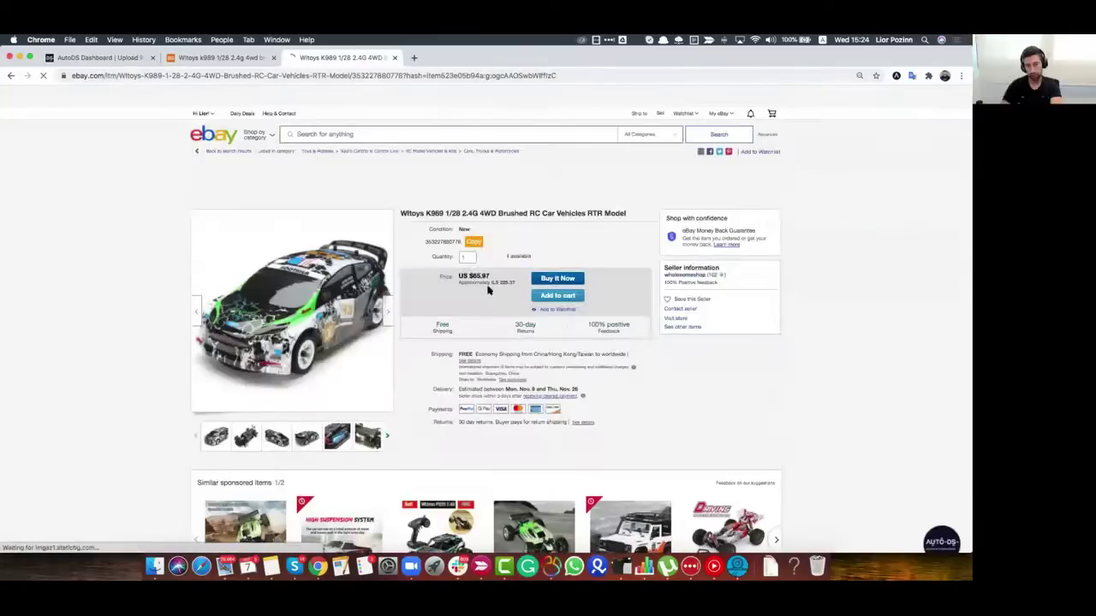
click(255, 57)
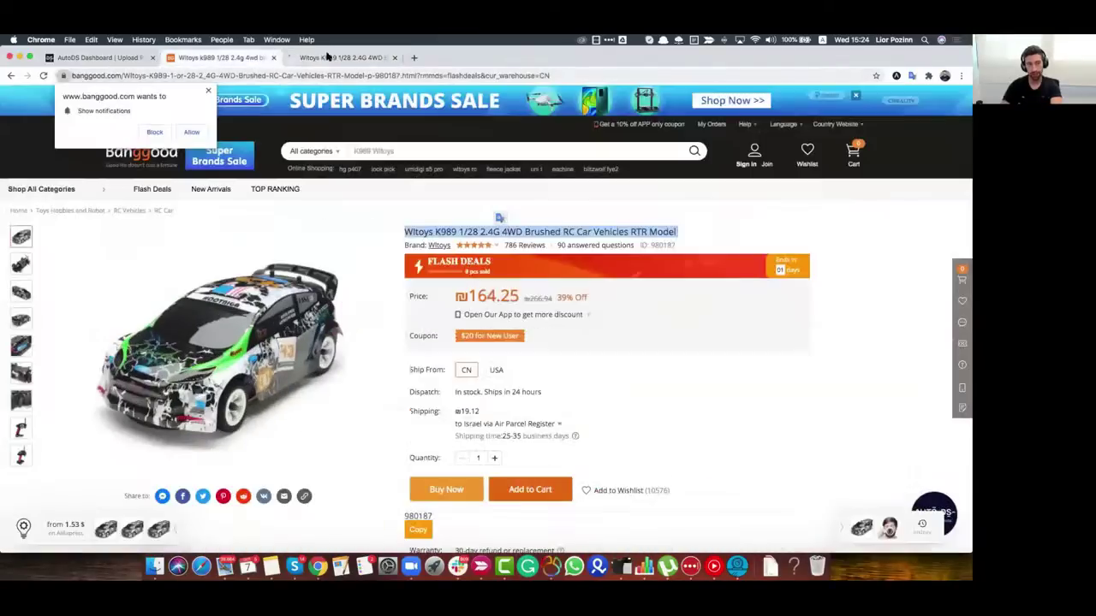
click(329, 57)
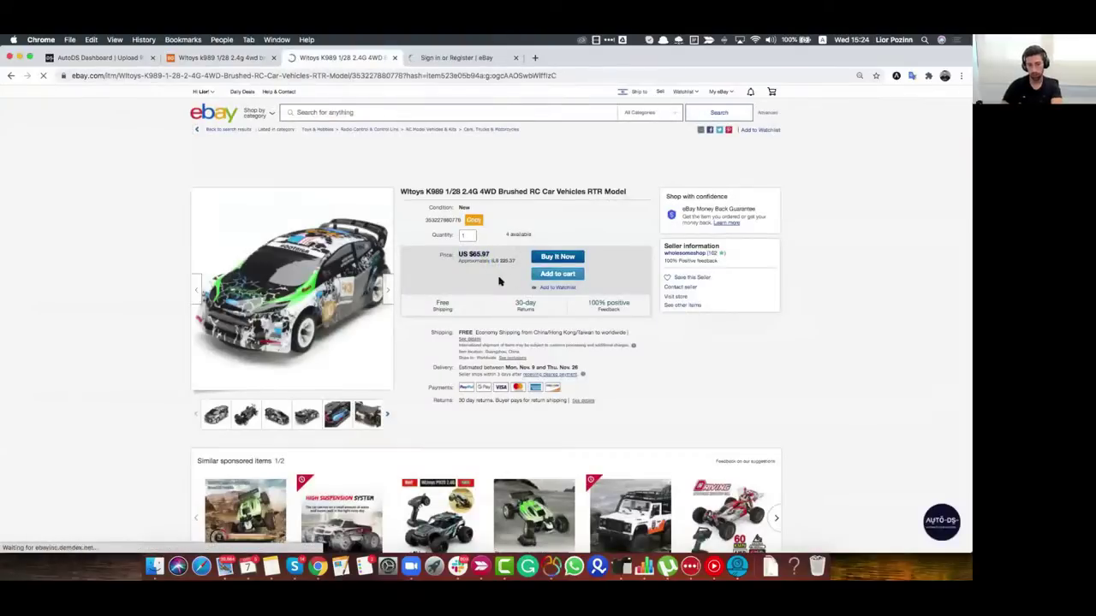
scroll(500, 281, down, 15)
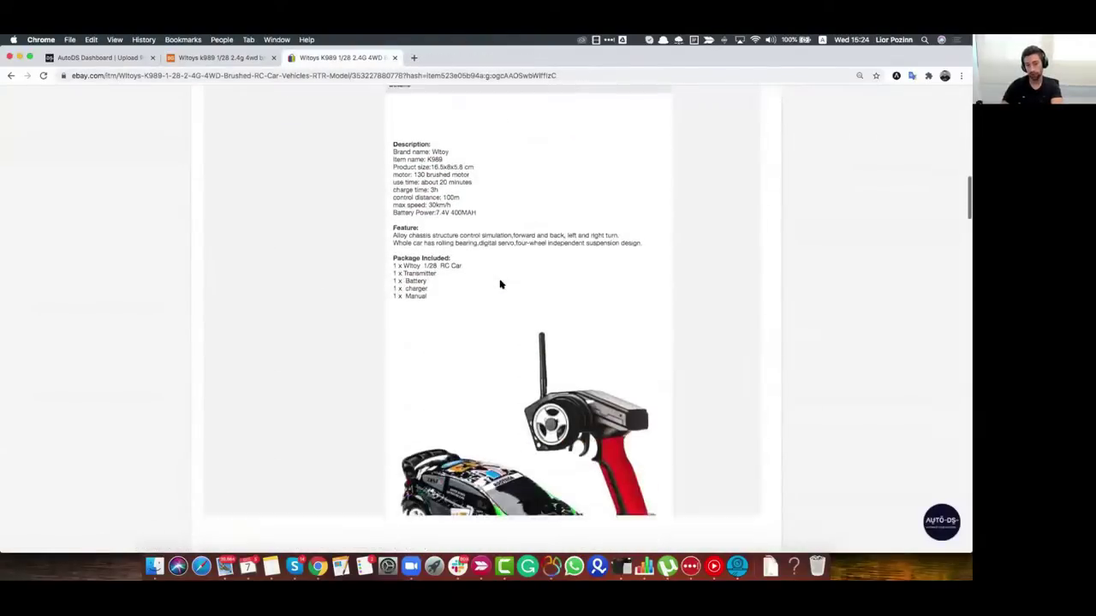
scroll(499, 284, down, 20)
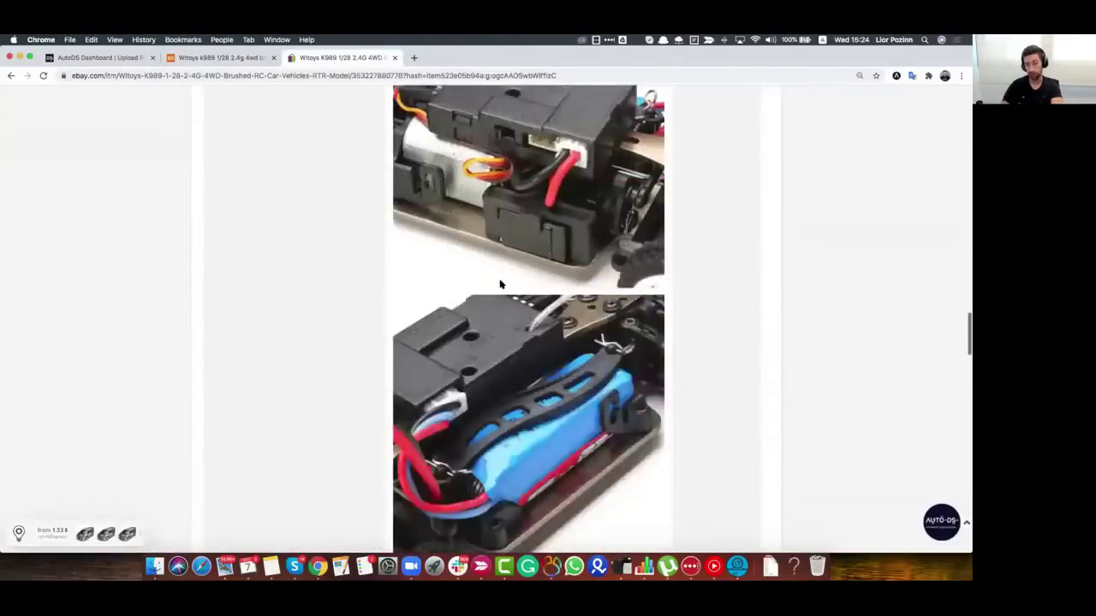
scroll(500, 284, down, 20)
scroll(500, 284, up, 15)
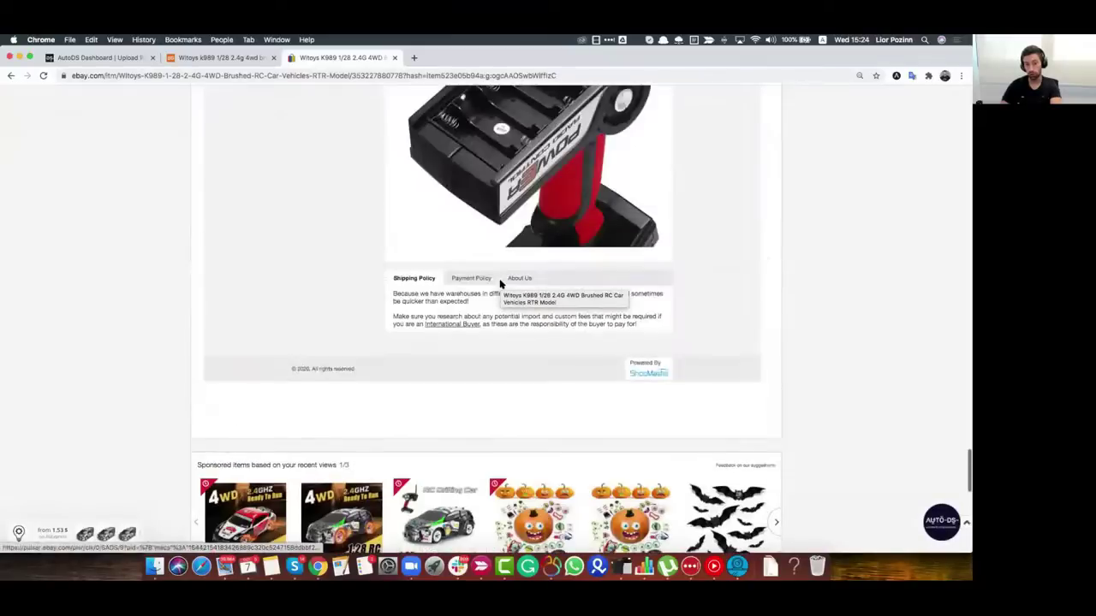
scroll(500, 284, up, 20)
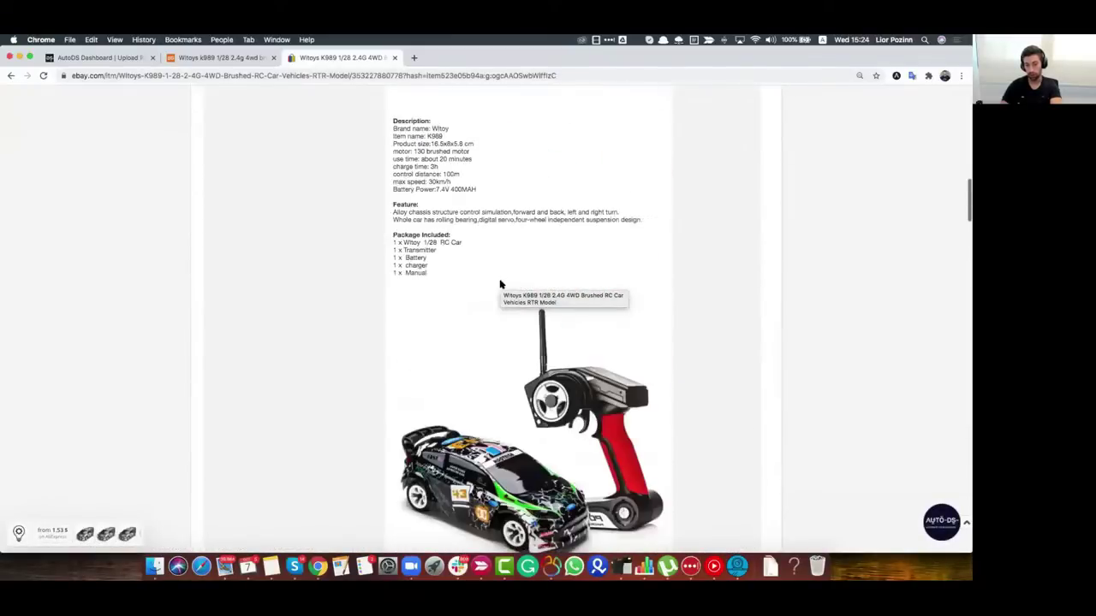
scroll(500, 284, up, 15)
scroll(491, 261, down, 1)
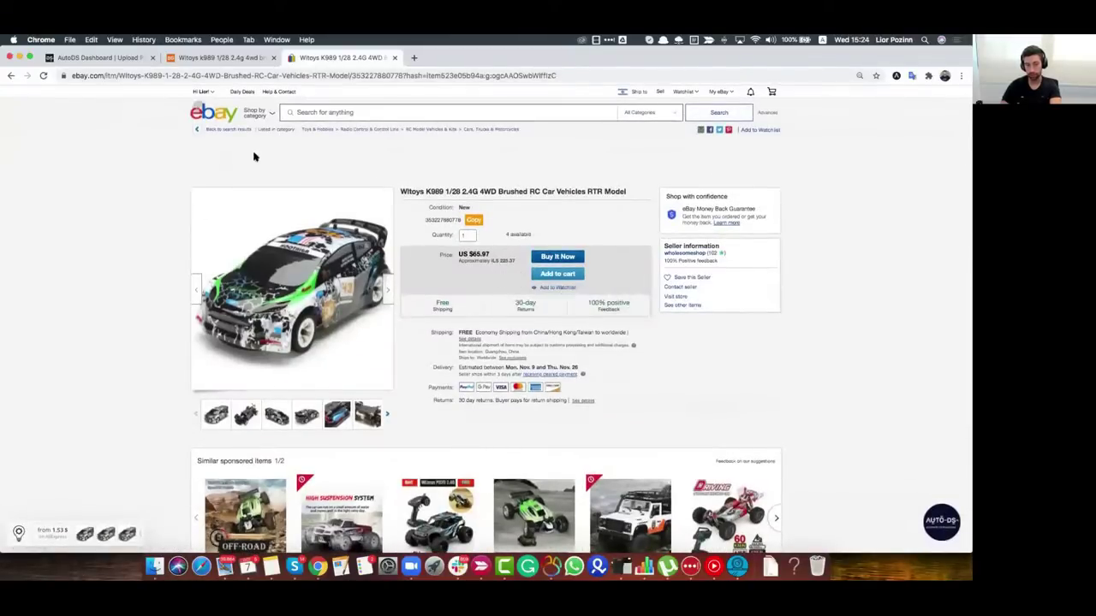
Check the eBay listing's item specifics, and paste its URL into the AutoDS field for copying specifics.
click(234, 75)
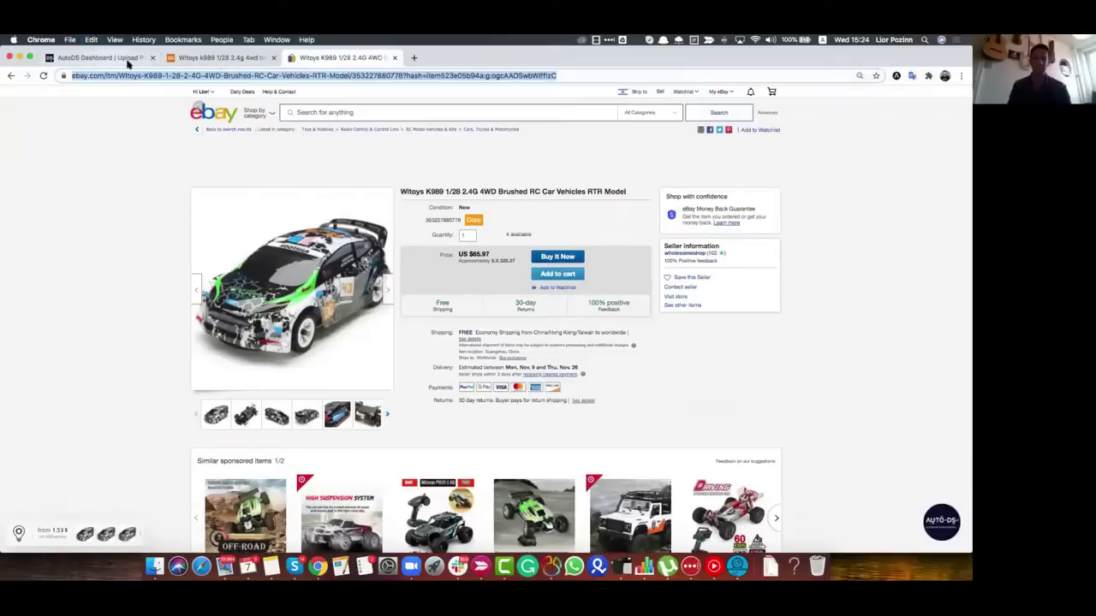
scroll(655, 334, down, 5)
scroll(651, 334, down, 5)
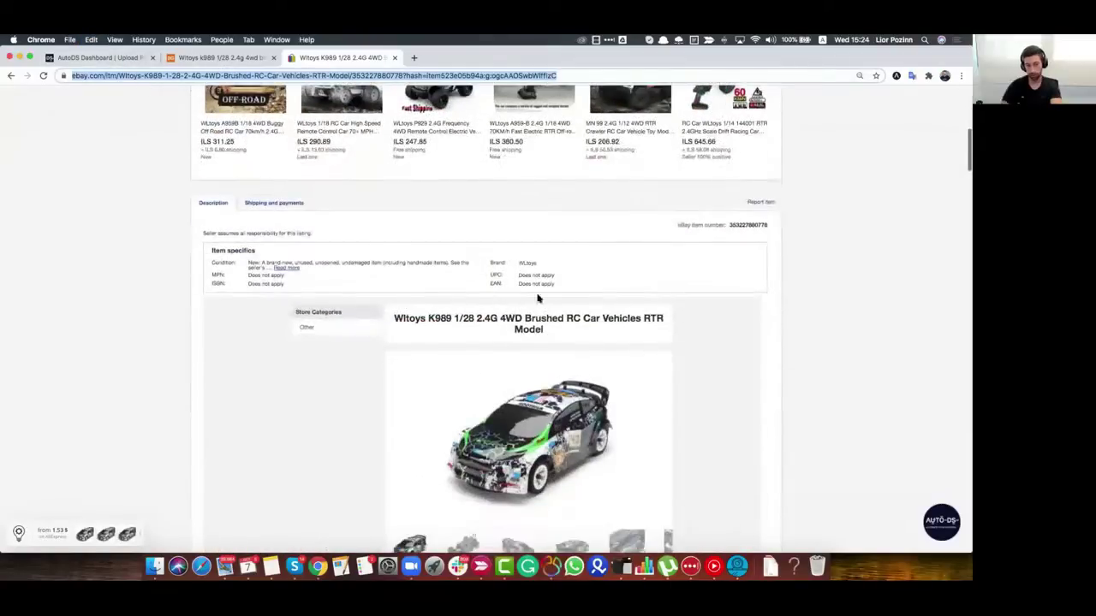
drag(554, 285, 202, 257)
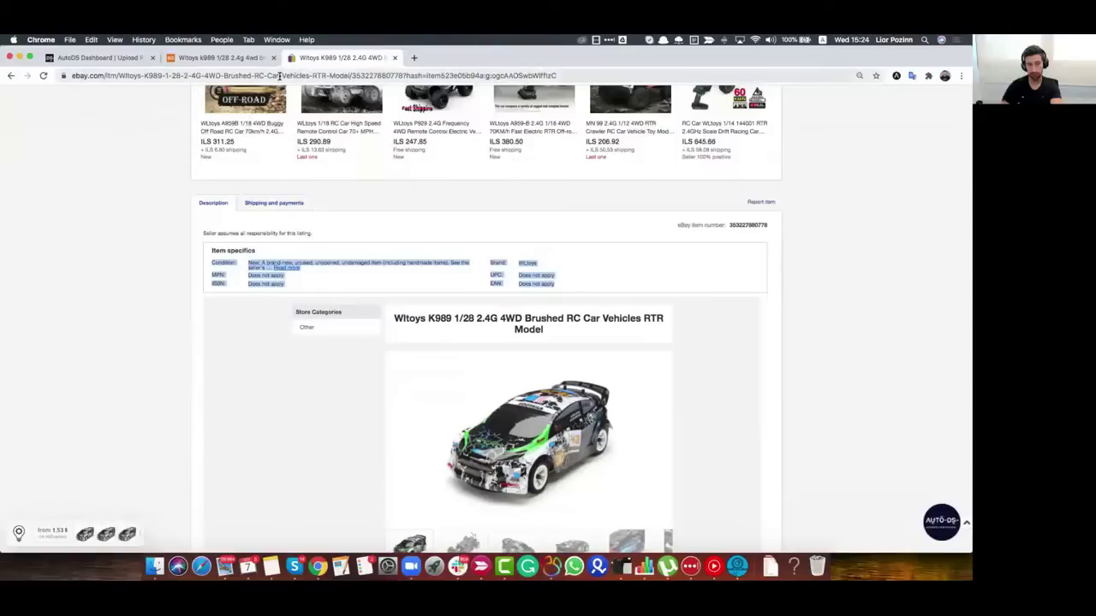
key(super+l)
click(109, 58)
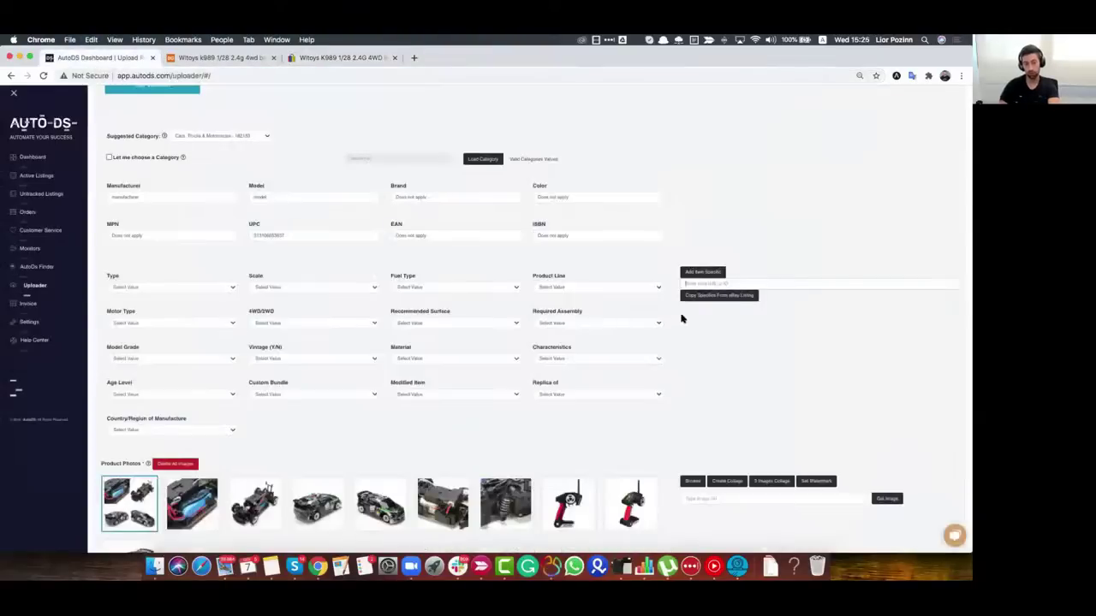
key(super+v)
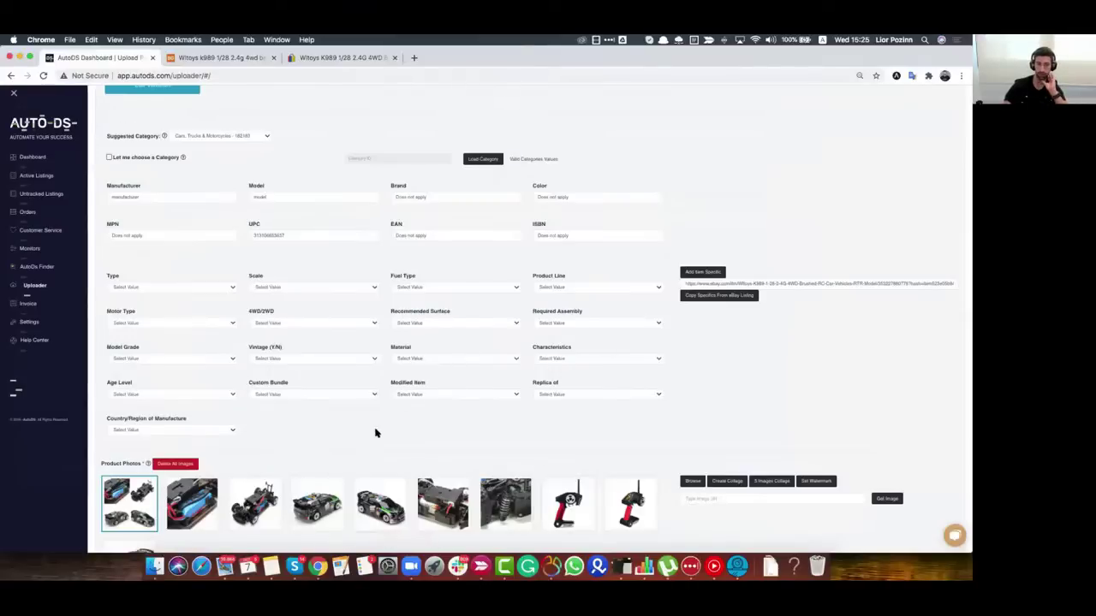
Review the rest of the upload form, including the mobile preview, policies, item specifics and title.
scroll(355, 433, down, 15)
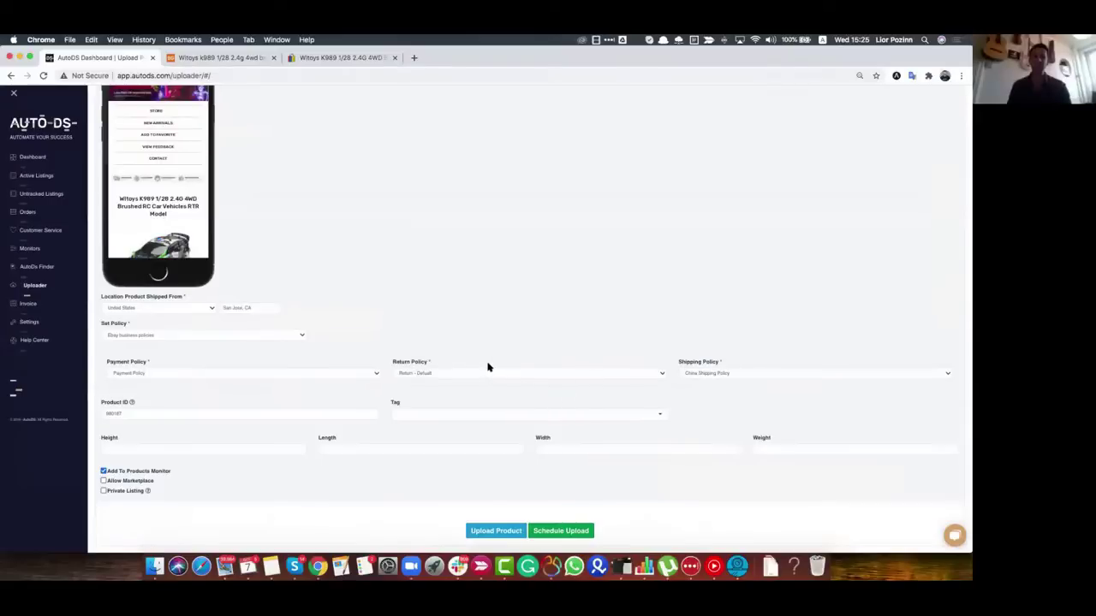
scroll(488, 367, up, 2)
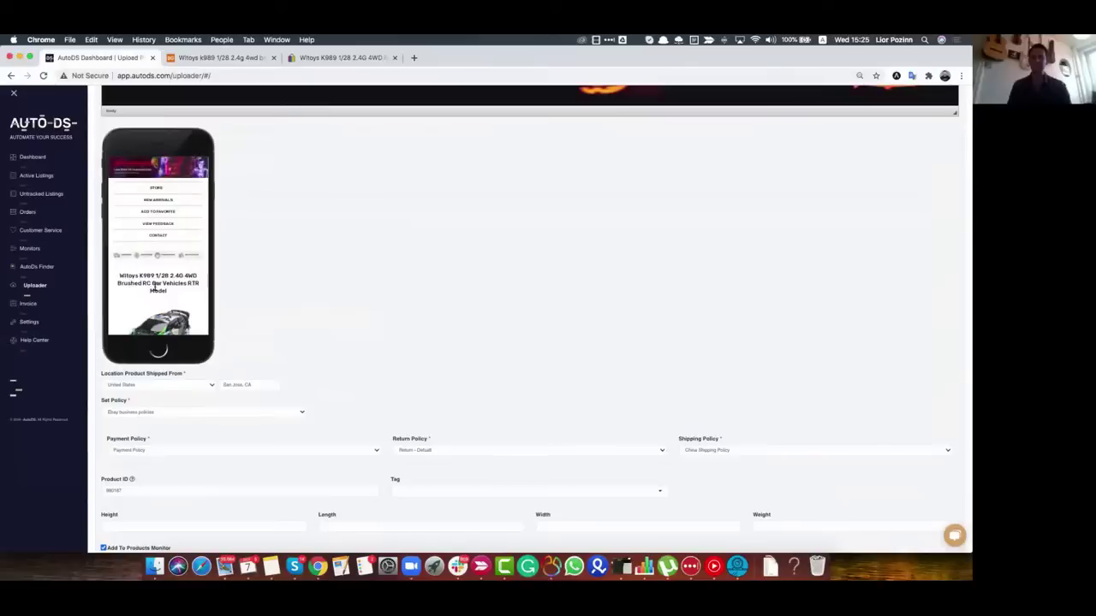
scroll(493, 374, up, 15)
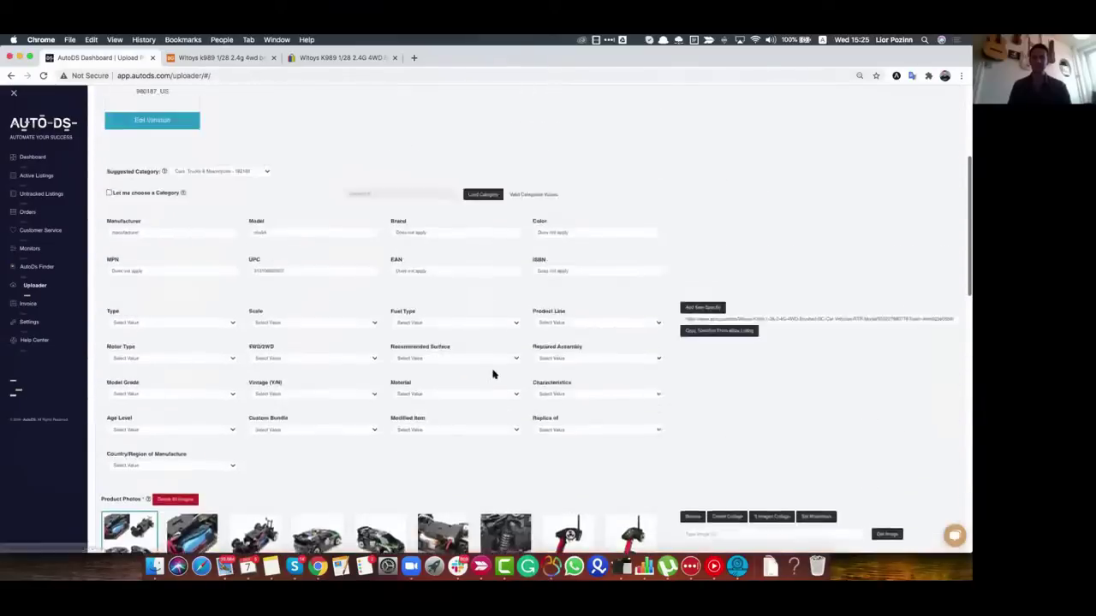
scroll(493, 374, up, 5)
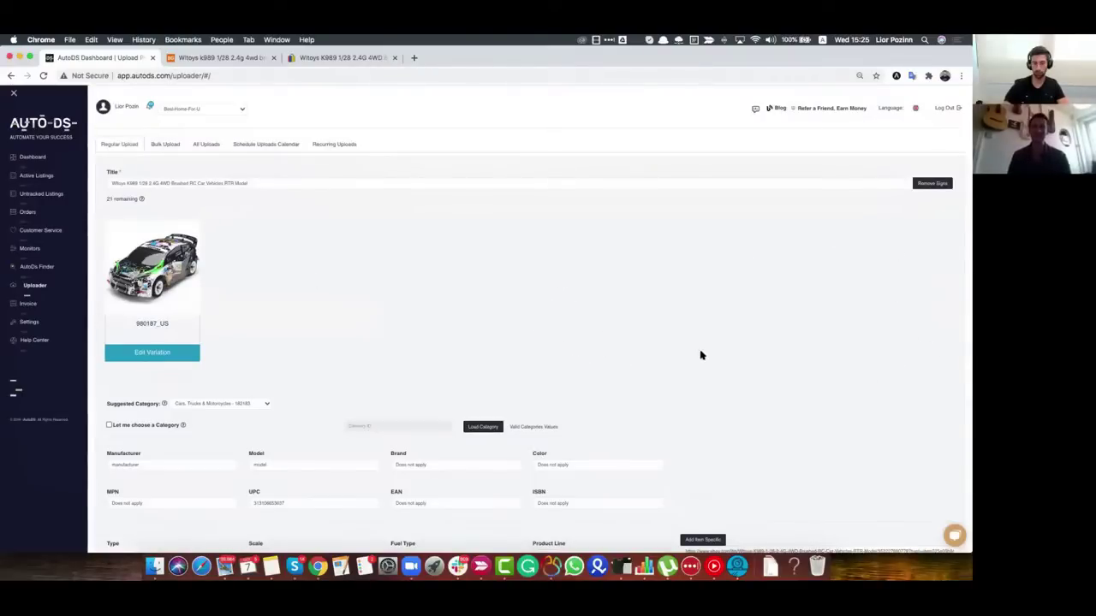
scroll(701, 354, down, 5)
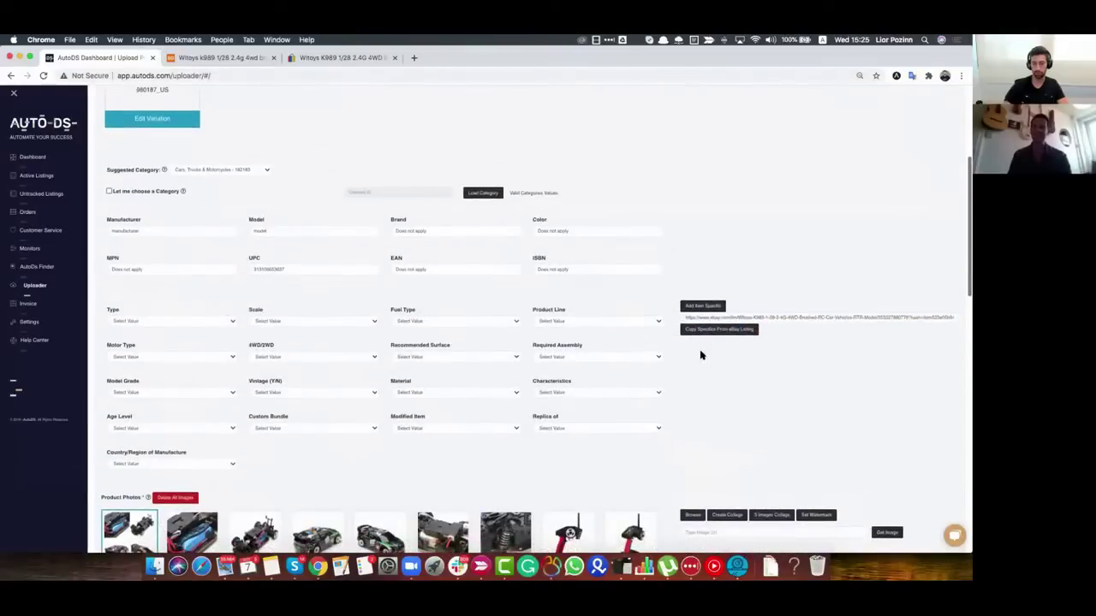
scroll(700, 355, down, 2)
scroll(688, 341, up, 4)
scroll(688, 341, up, 5)
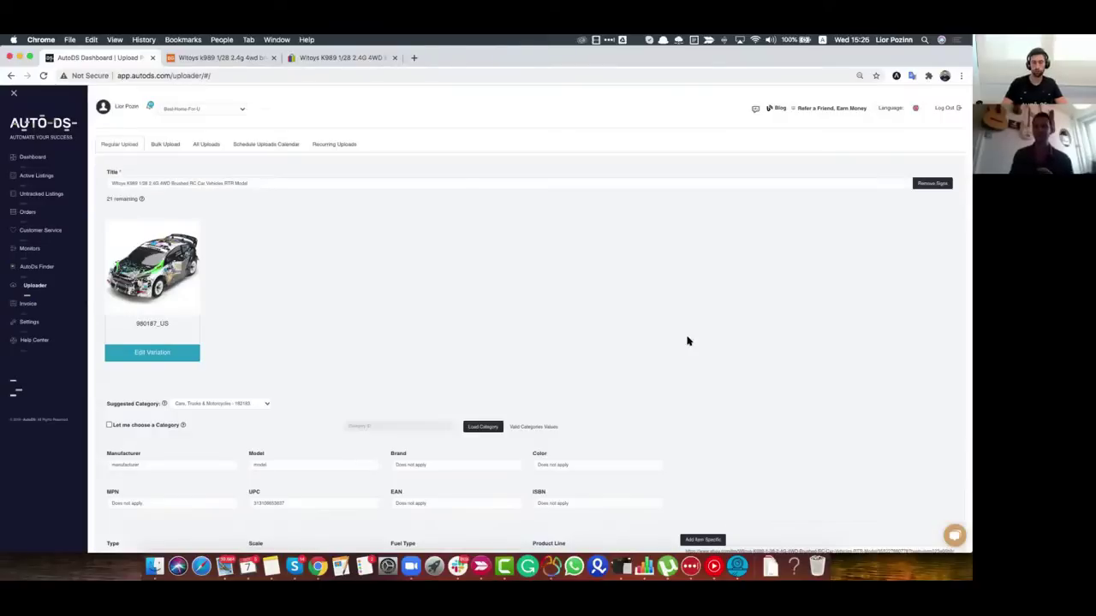
Open the form for adding a cashback user in the Orders Processor monitor settings.
click(77, 250)
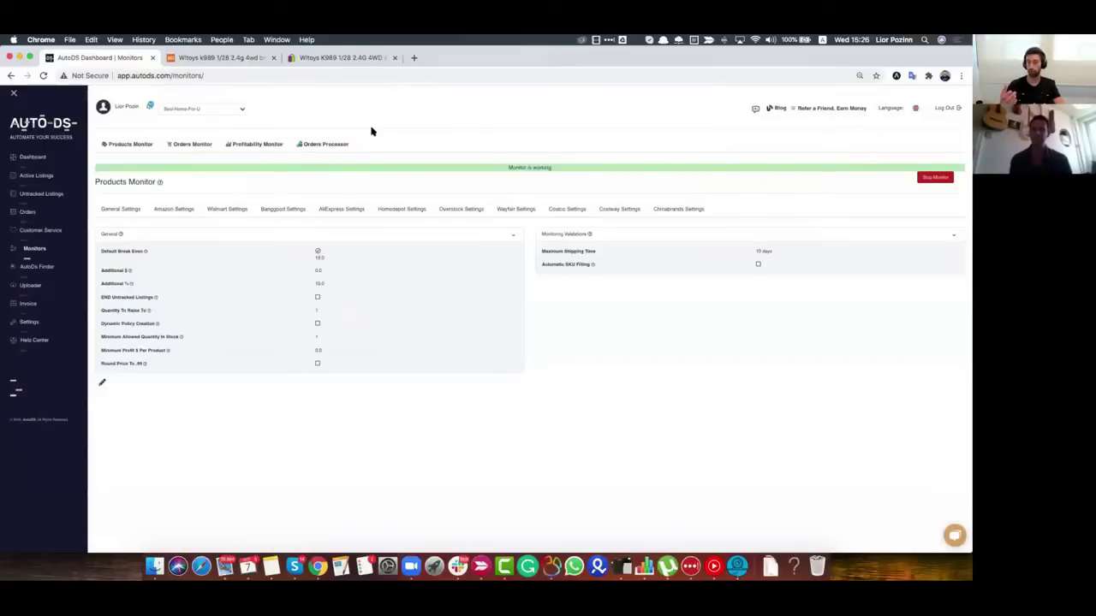
click(323, 145)
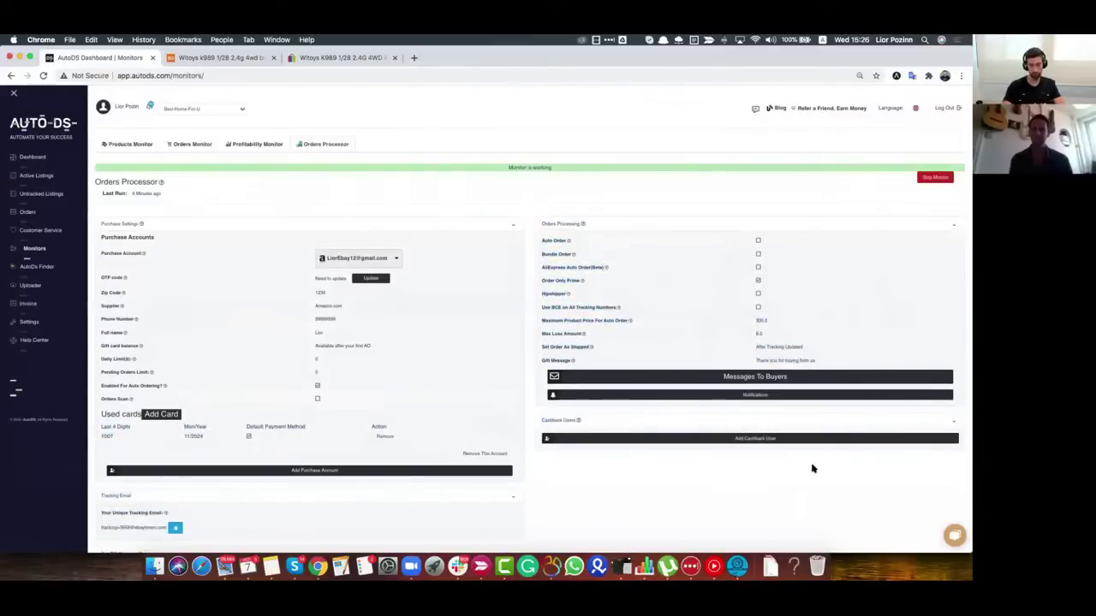
click(752, 439)
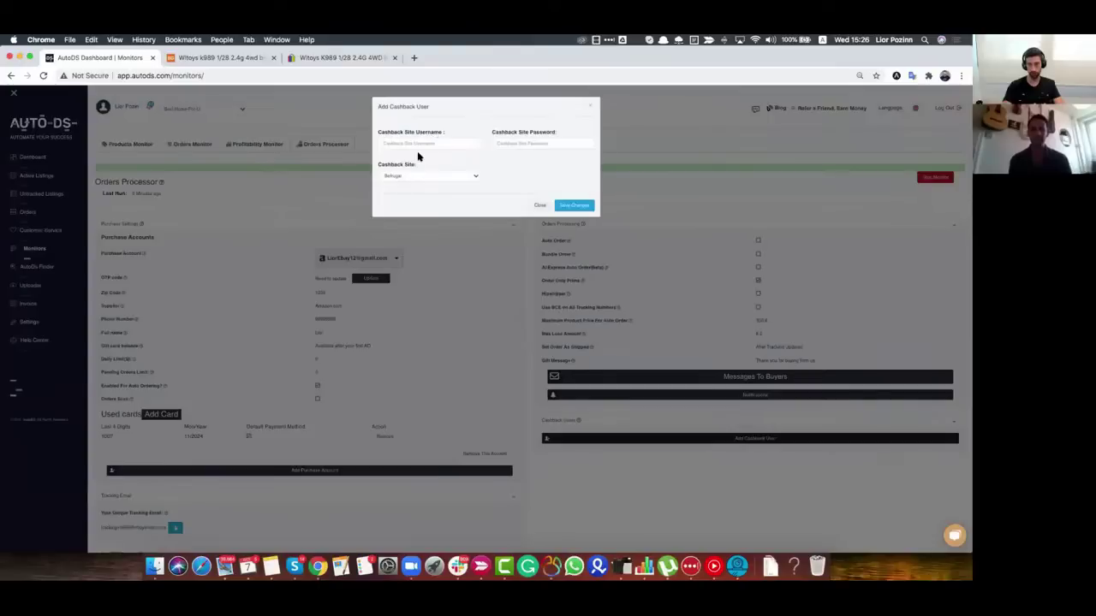
Try the available cashback sites in the form, choosing JetBlue and finally Topcashback.
click(421, 178)
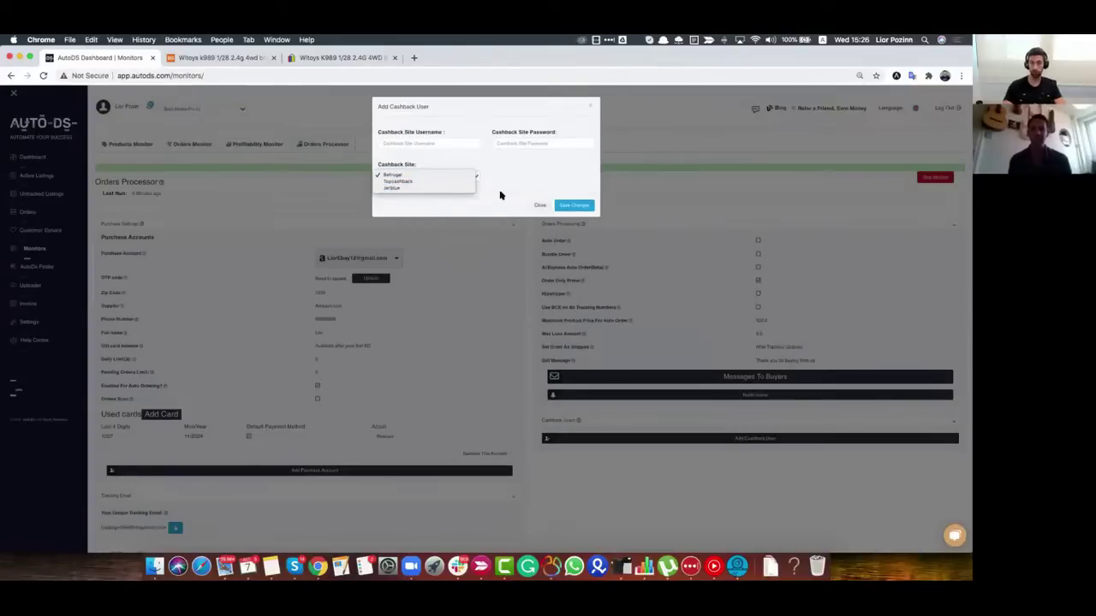
click(442, 142)
click(433, 176)
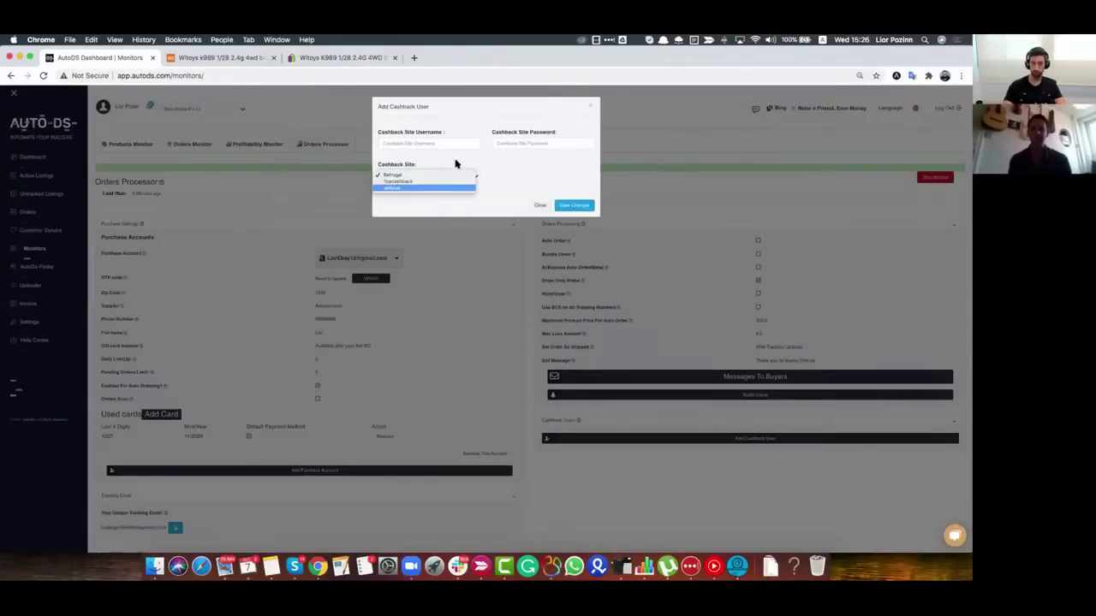
click(432, 187)
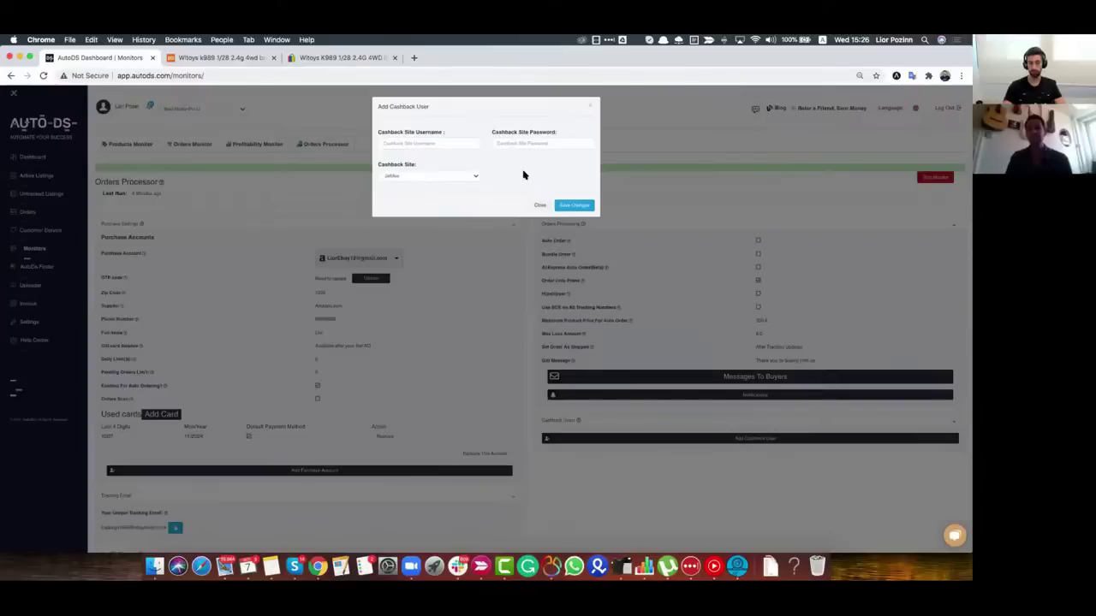
click(423, 176)
click(454, 169)
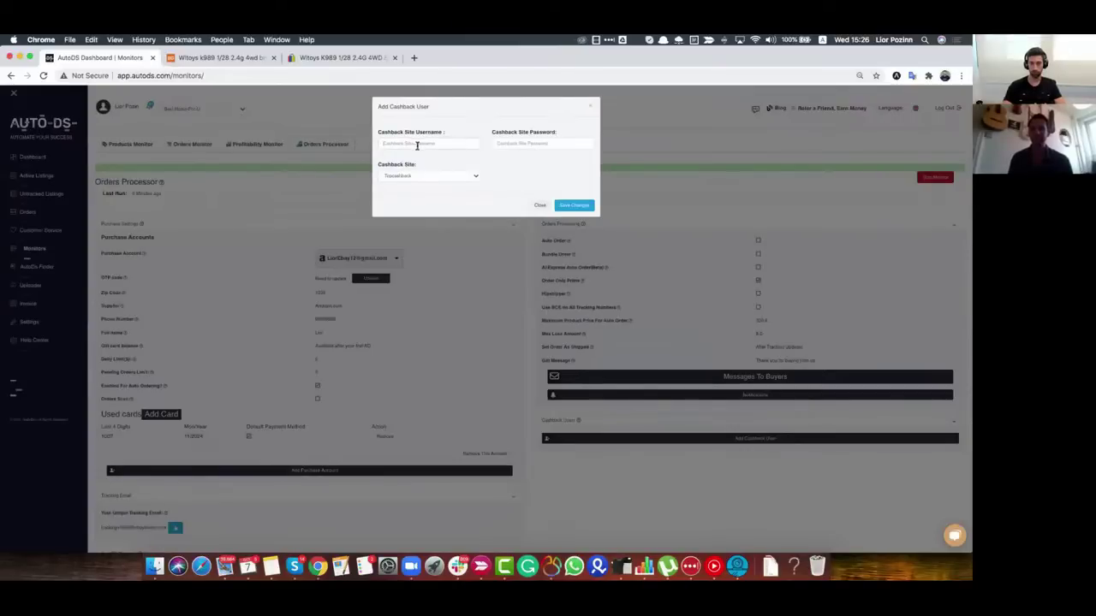
right_click(531, 159)
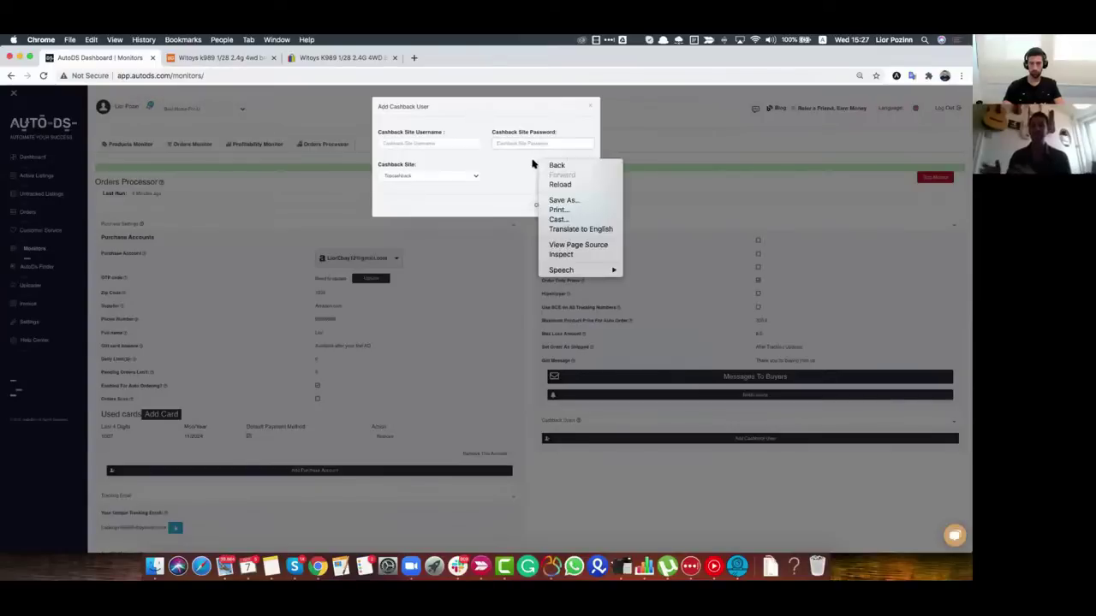
right_click(526, 156)
right_click(516, 155)
right_click(512, 155)
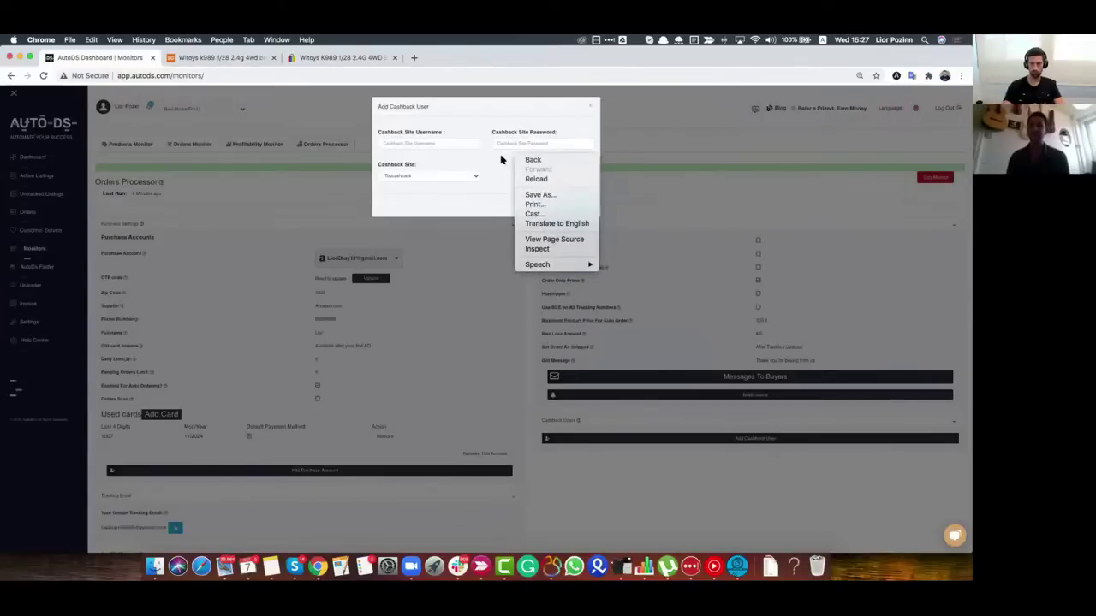
right_click(501, 155)
click(498, 138)
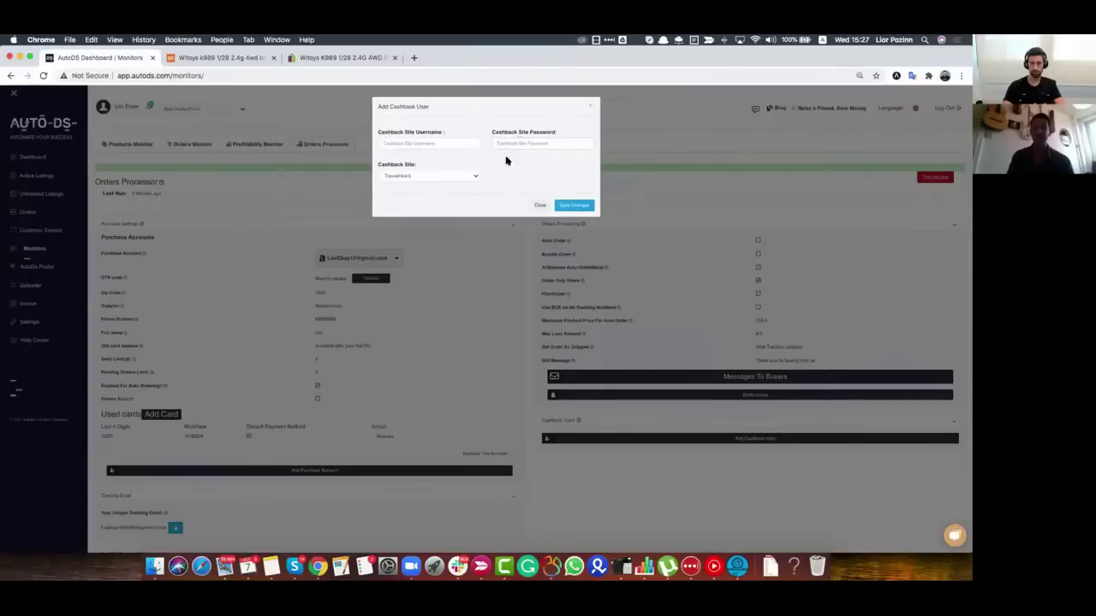
Dismiss the cashback user form without saving and open the AutoDS Finder page.
click(223, 374)
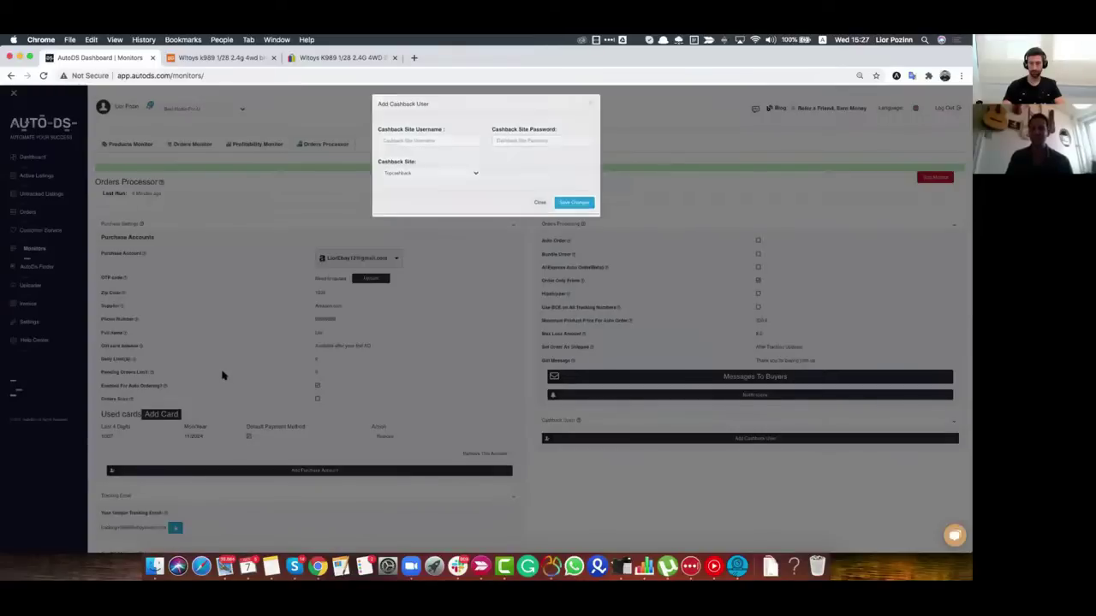
click(61, 275)
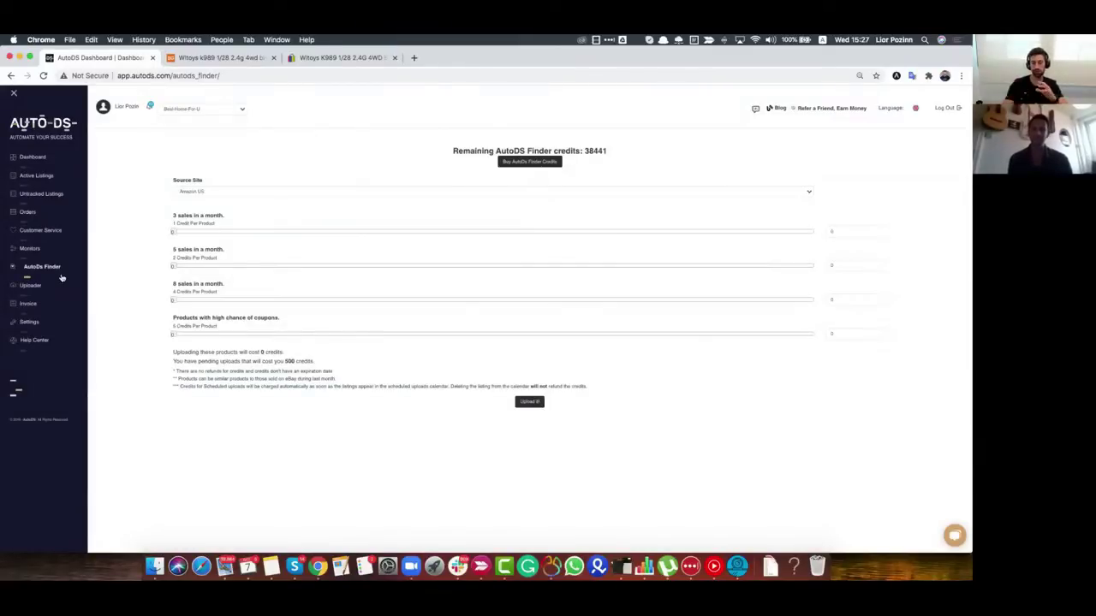
Request 100 Amazon US products with 8 sales in a month and submit them for upload.
click(208, 195)
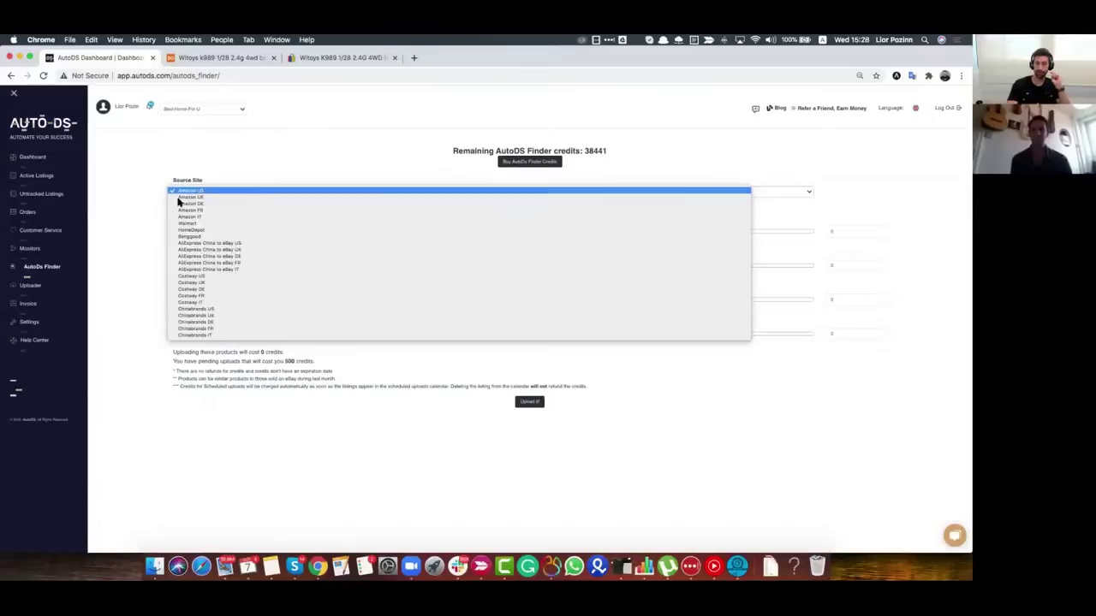
click(240, 191)
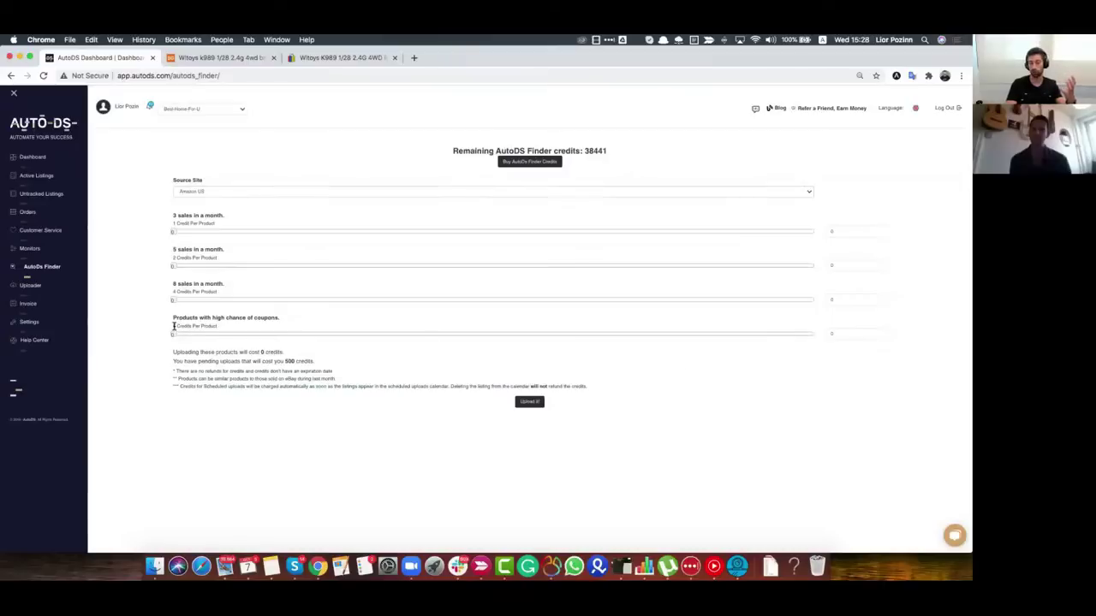
drag(172, 303, 497, 320)
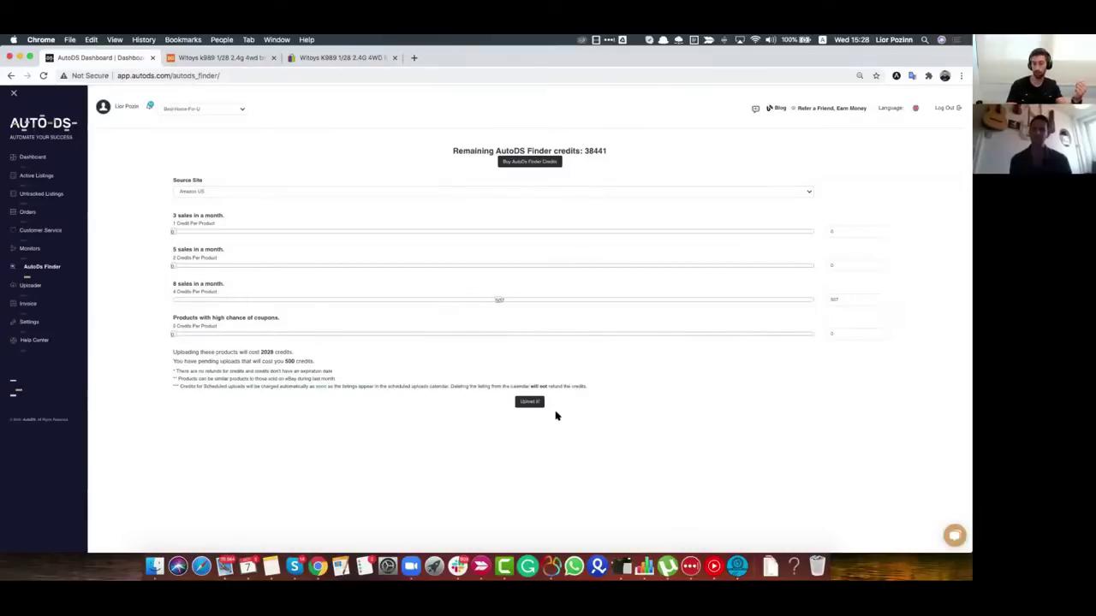
double_click(856, 302)
key(BackSpace)
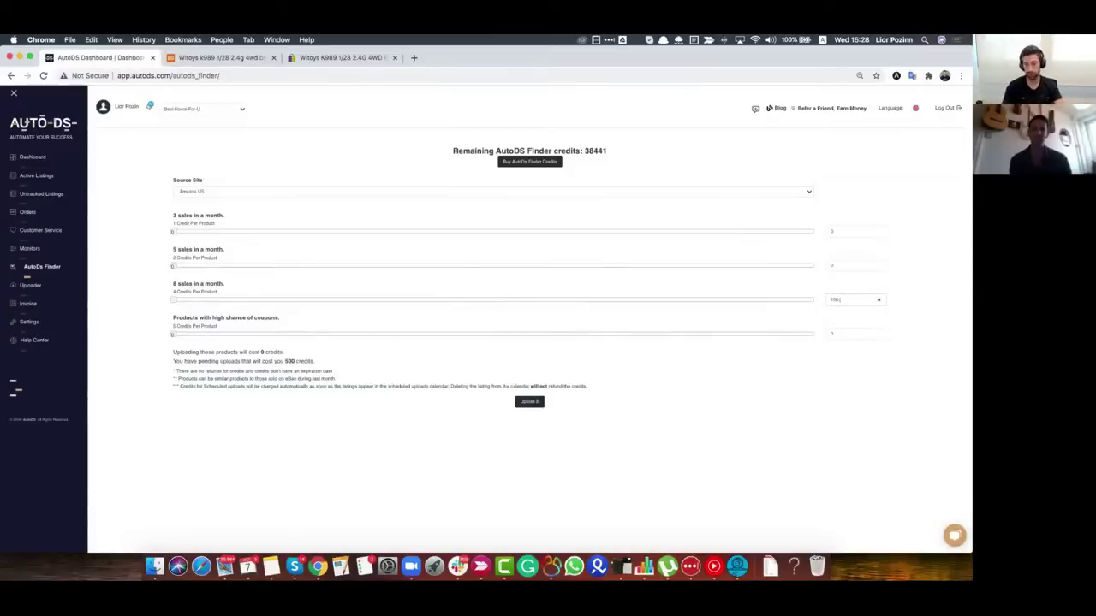
click(518, 402)
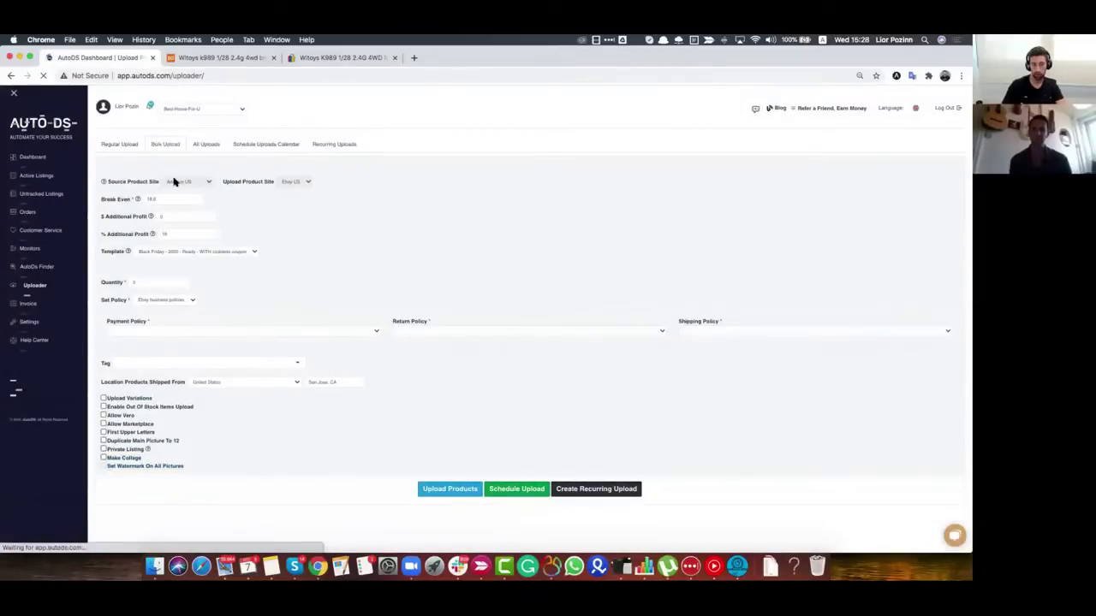
click(211, 252)
click(350, 268)
key(super+t)
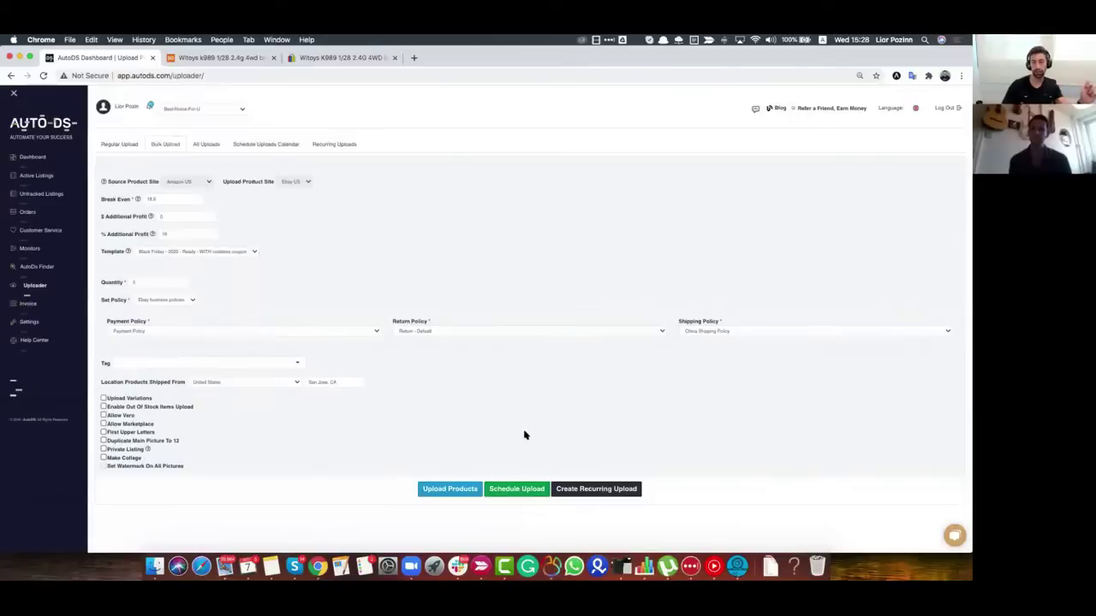
Start creating a recurring upload with its upload time set to 21:30, and dismiss the dialog without confirming.
click(575, 495)
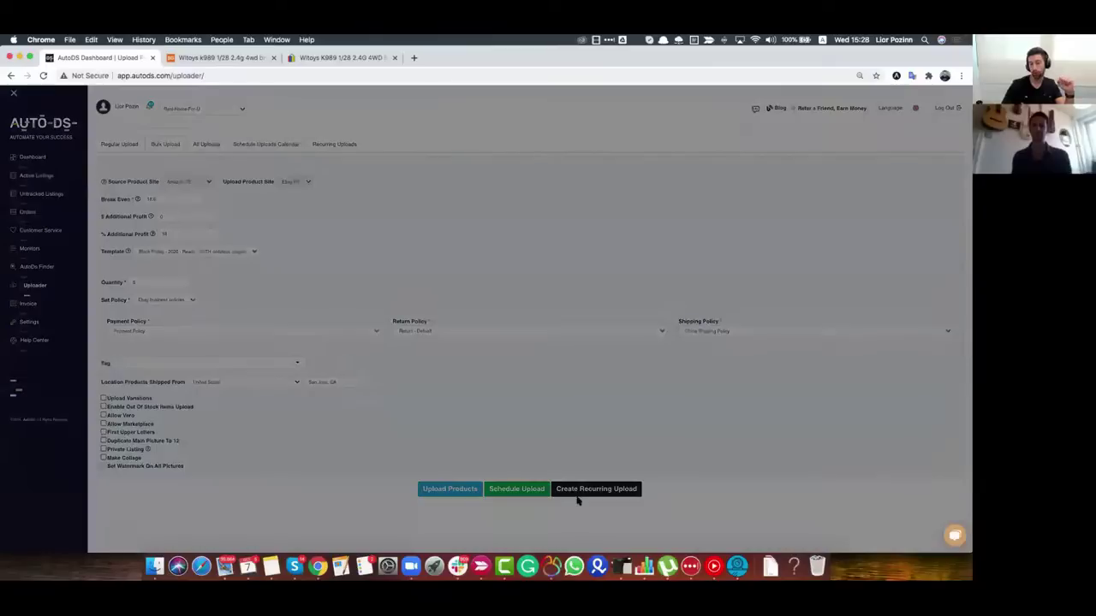
click(443, 121)
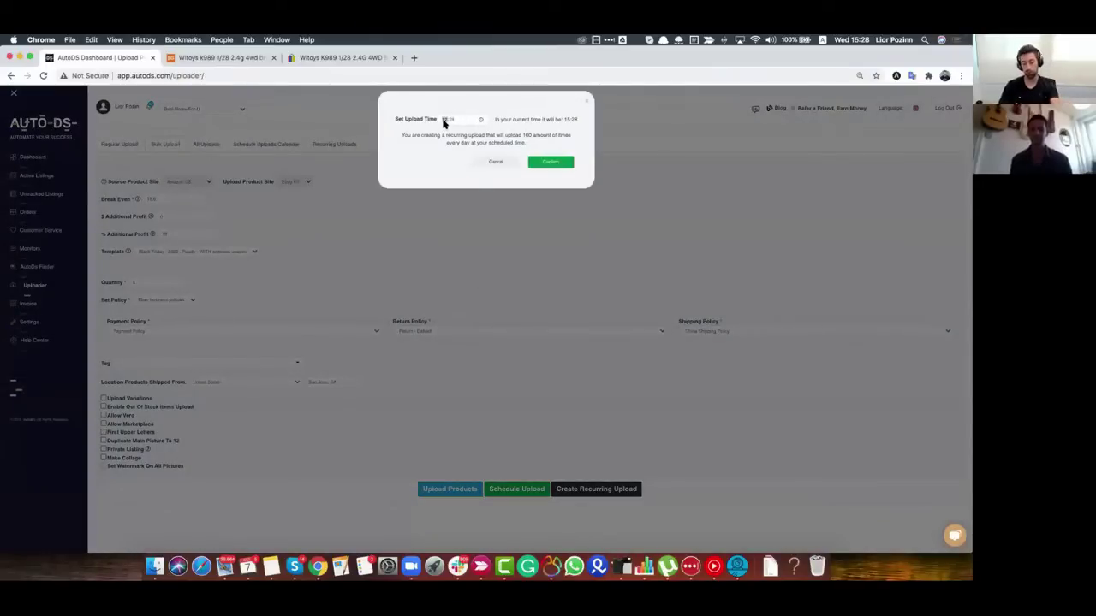
text(9)
key(Left)
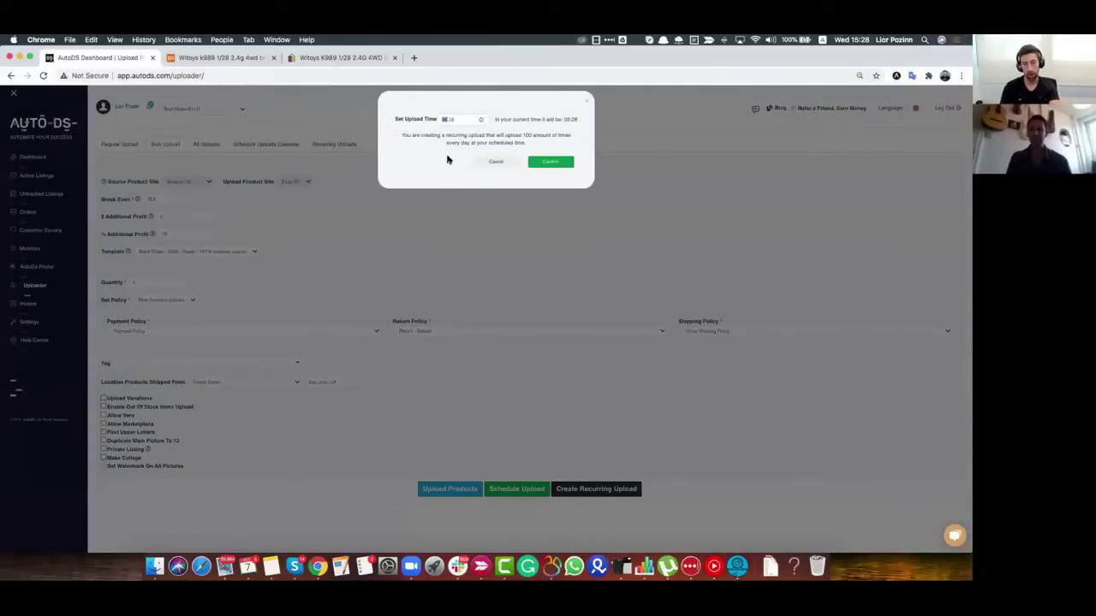
text(21)
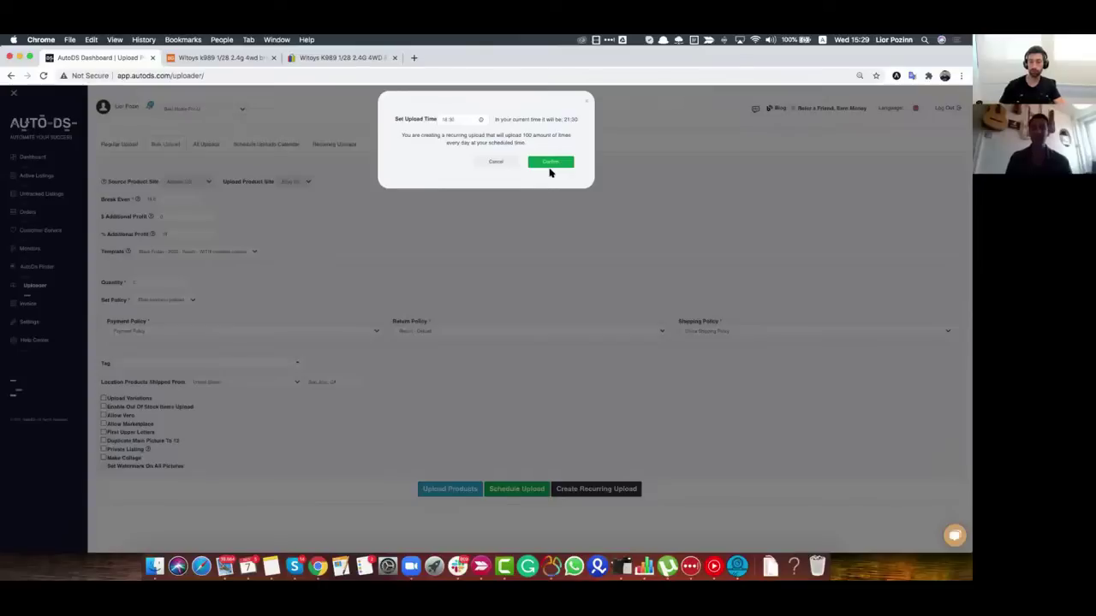
click(479, 289)
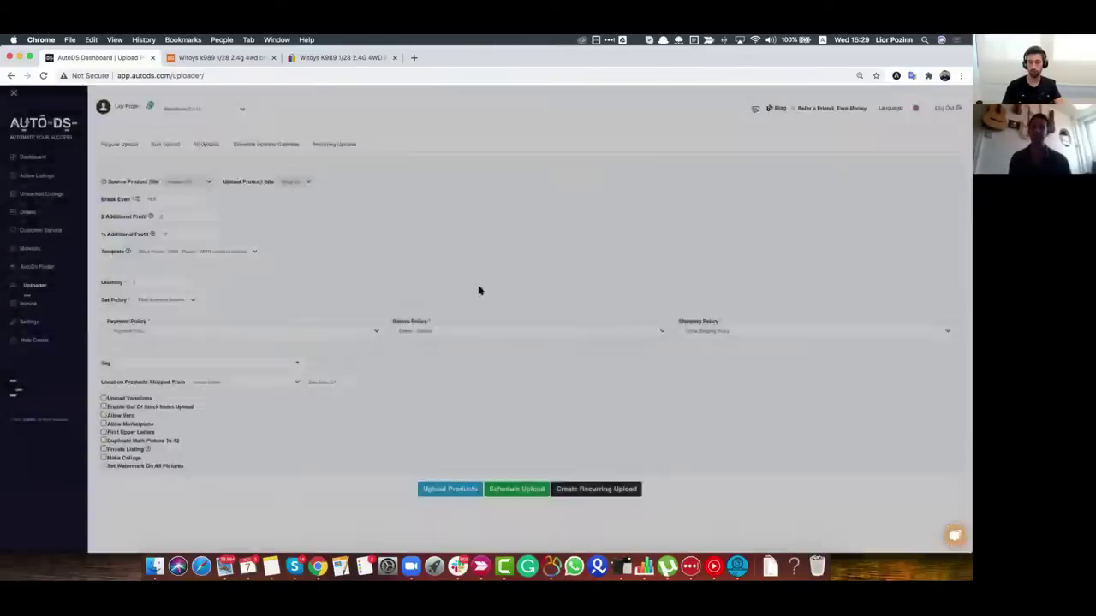
right_click(532, 257)
right_click(496, 235)
click(445, 221)
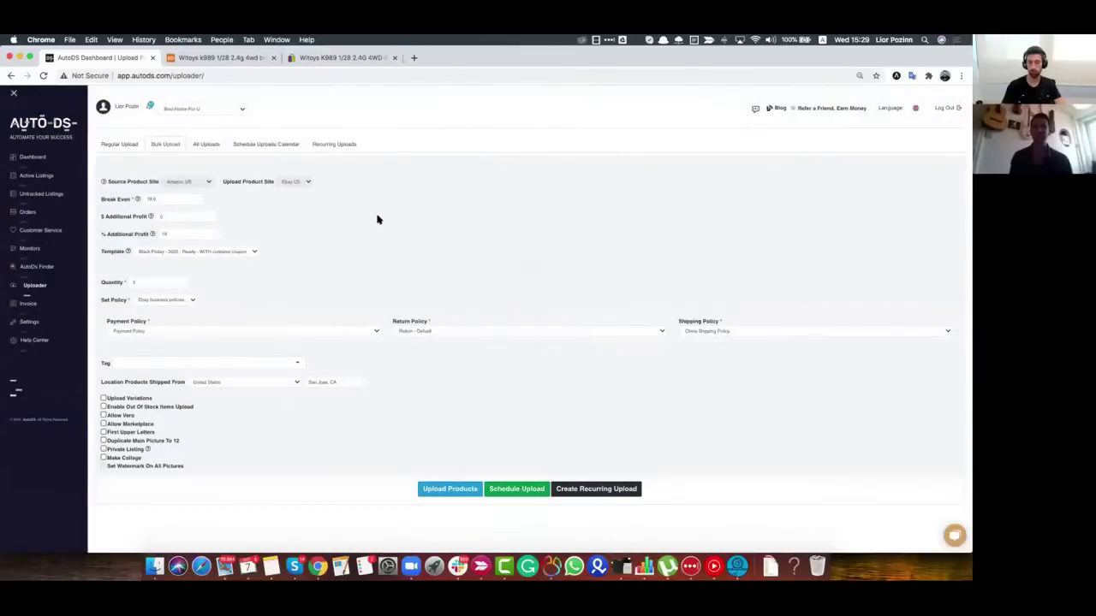
right_click(438, 216)
right_click(379, 215)
click(379, 215)
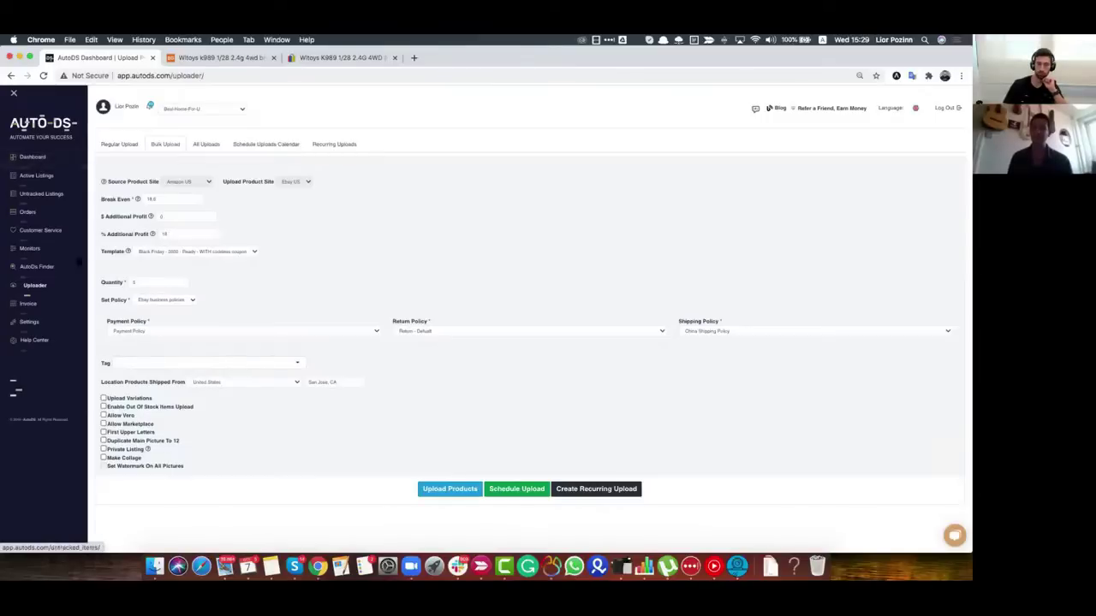
In the Vero/Keywords Blacklist of the settings, enter the keyword T-shirt with the rule Block if appear in title.
click(39, 266)
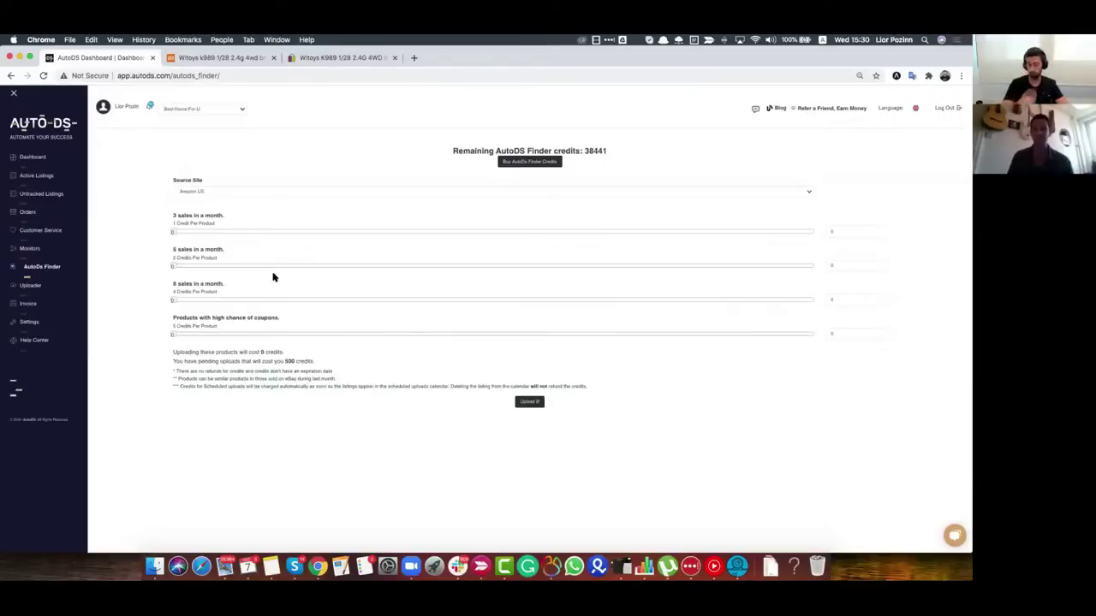
click(29, 321)
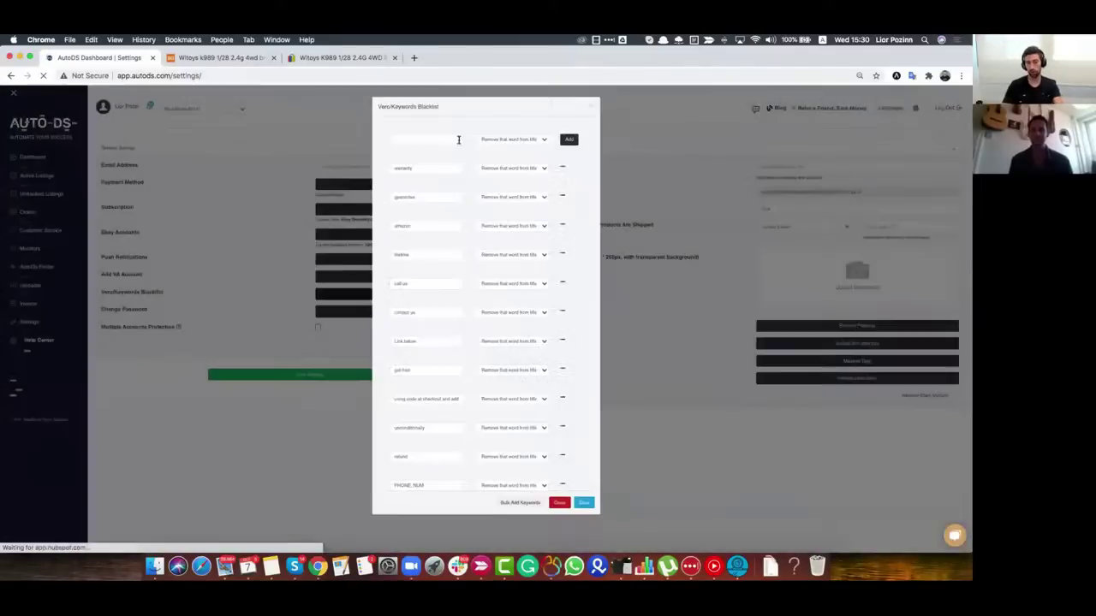
click(458, 140)
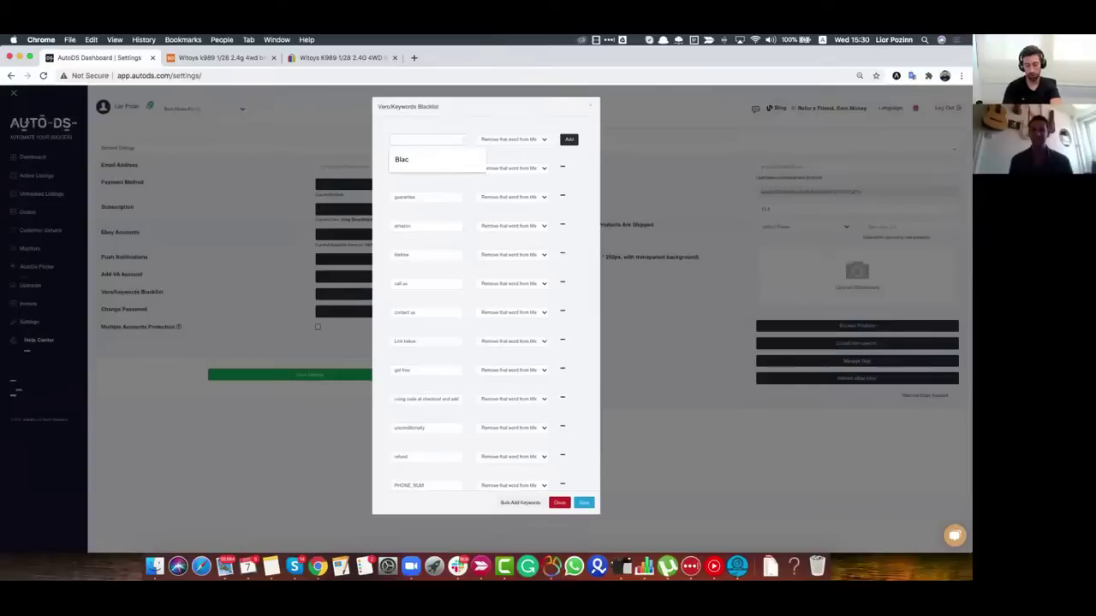
text(T-shirt)
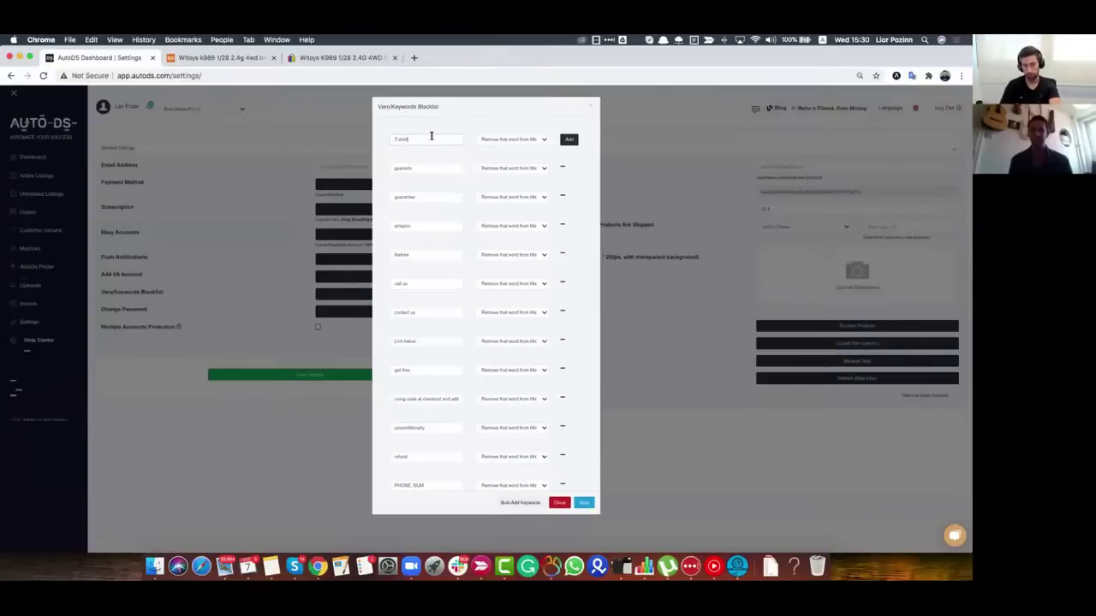
click(525, 140)
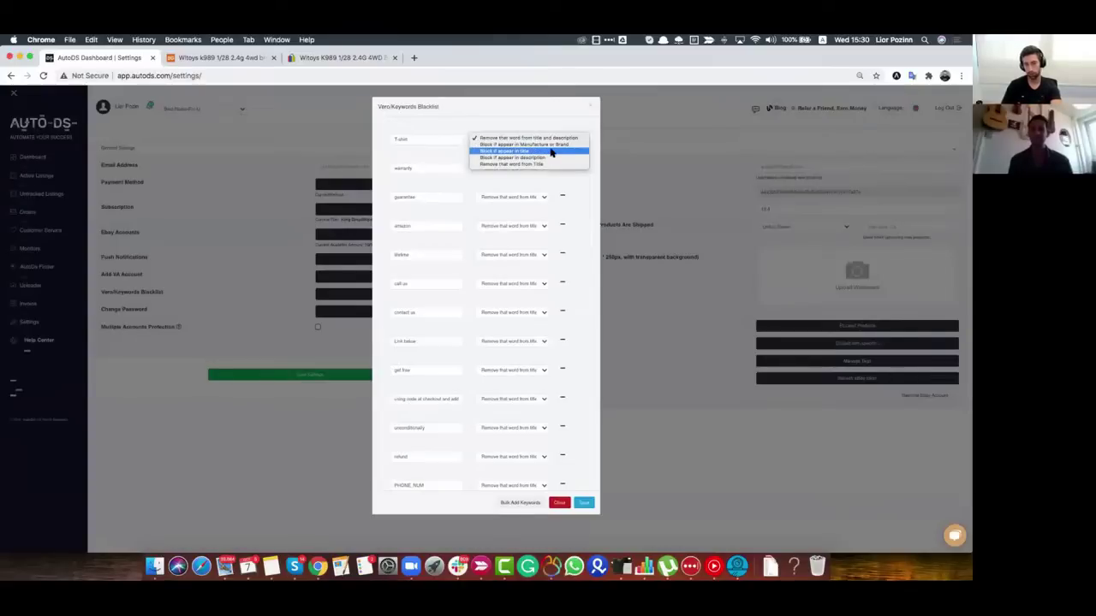
click(551, 151)
click(543, 144)
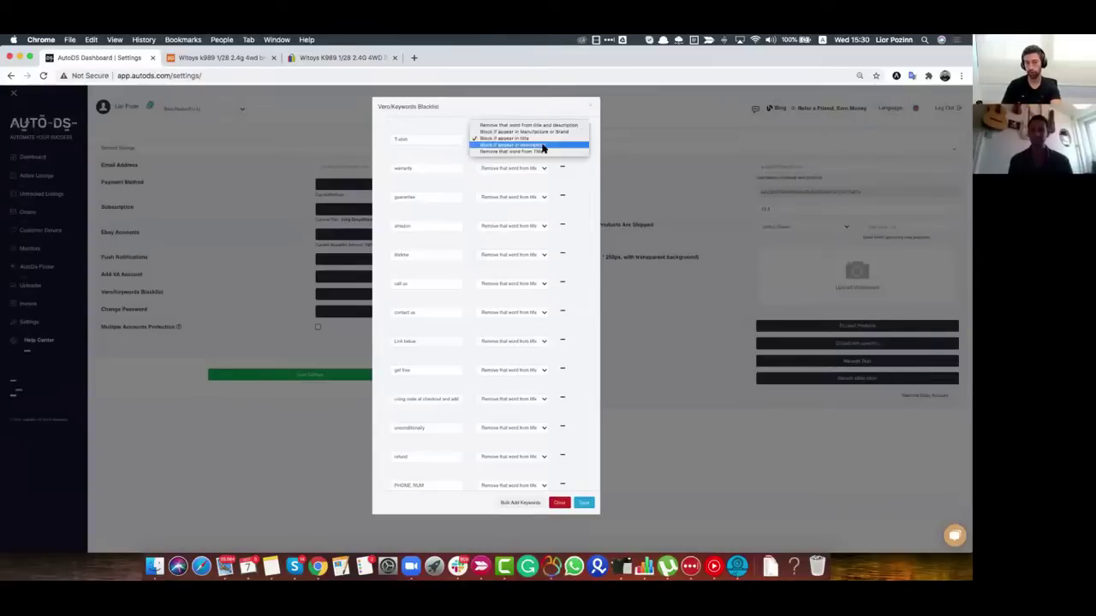
click(451, 126)
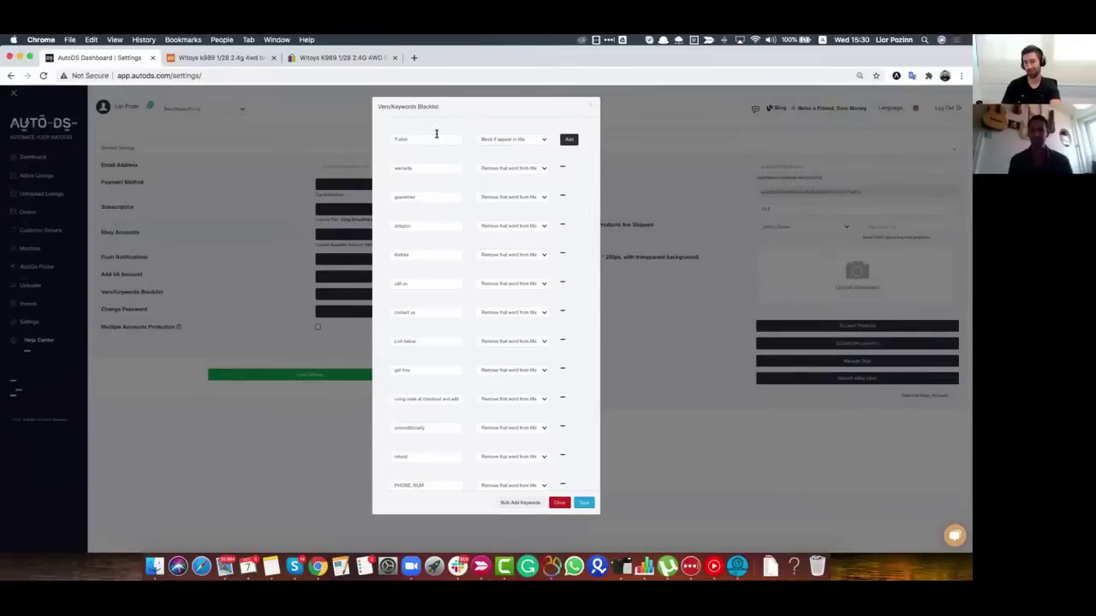